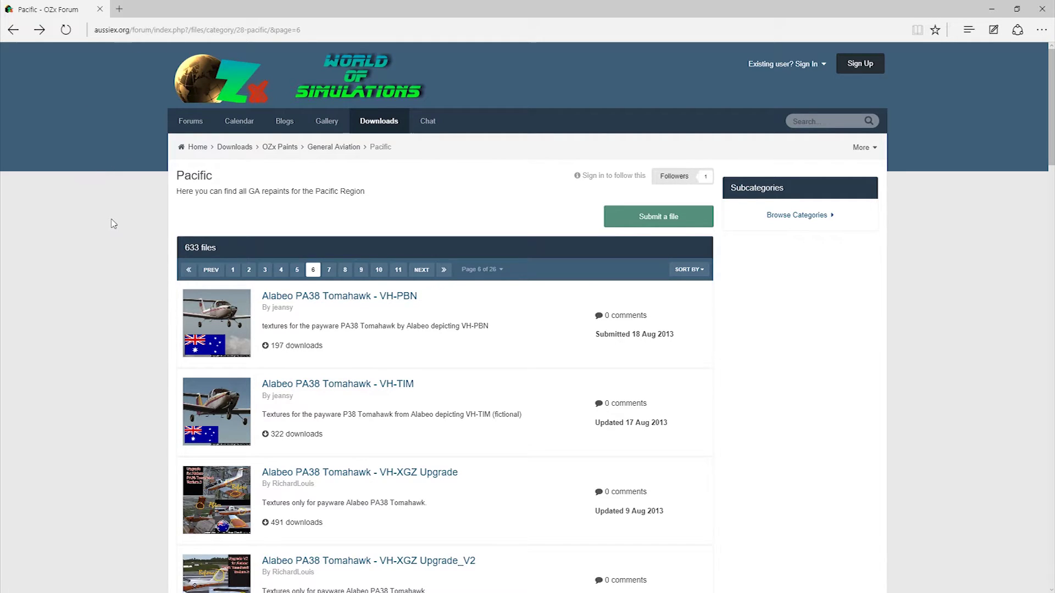
Step: Scroll the Pacific repaint list and download the Alabeo WACO VH-ONY repaint, JK_WACO_VH-ONY.zip
{"action": "scroll", "coordinate": [122, 269], "scroll_direction": "down", "scroll_amount": 2}
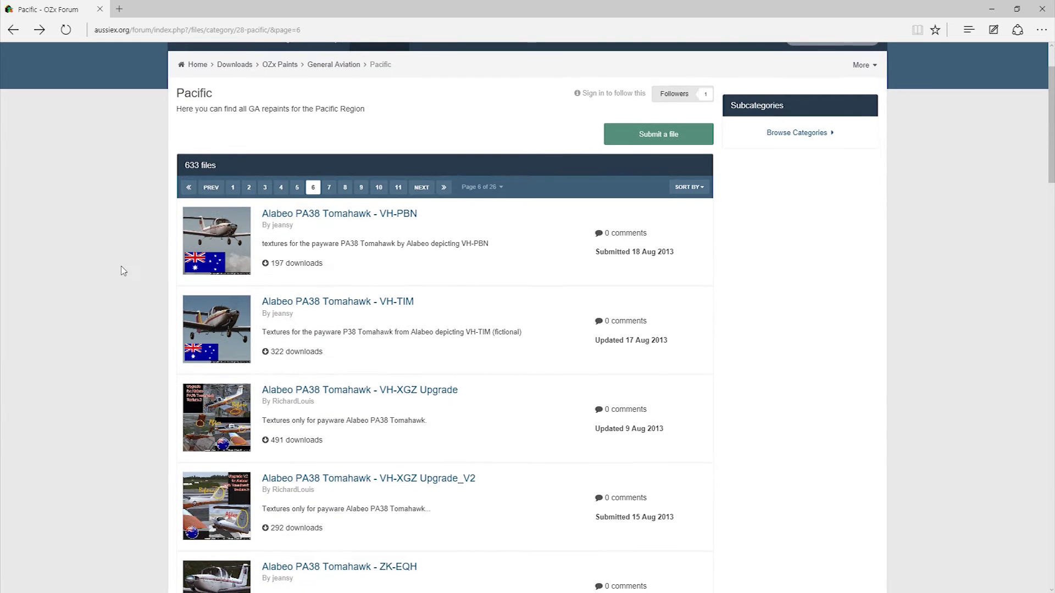
{"action": "scroll", "coordinate": [123, 270], "scroll_direction": "down", "scroll_amount": 7}
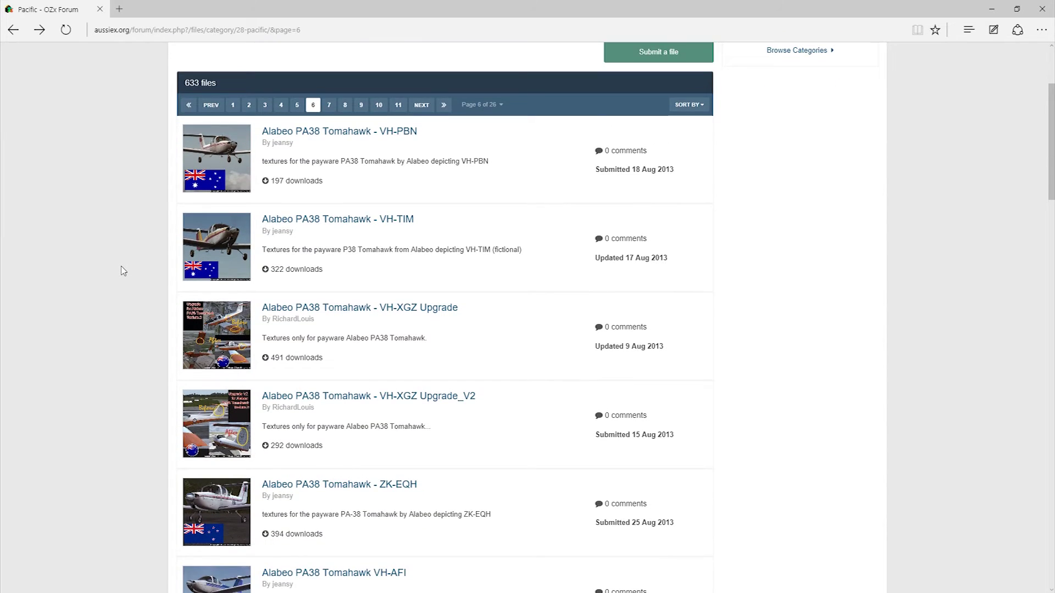
{"action": "scroll", "coordinate": [127, 270], "scroll_direction": "down", "scroll_amount": 7}
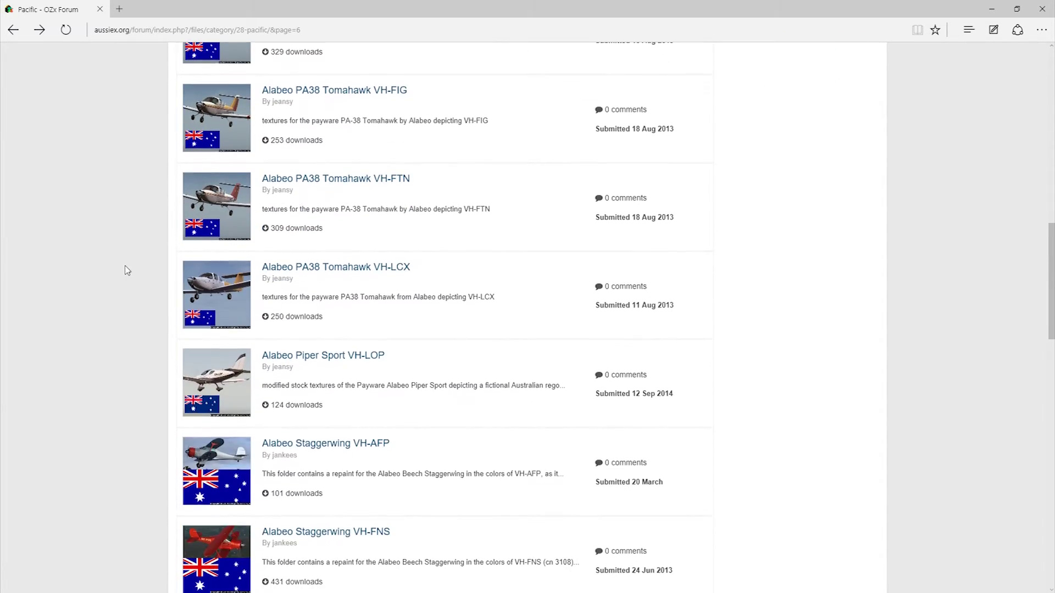
{"action": "scroll", "coordinate": [127, 268], "scroll_direction": "down", "scroll_amount": 5}
{"action": "scroll", "coordinate": [127, 268], "scroll_direction": "down", "scroll_amount": 1}
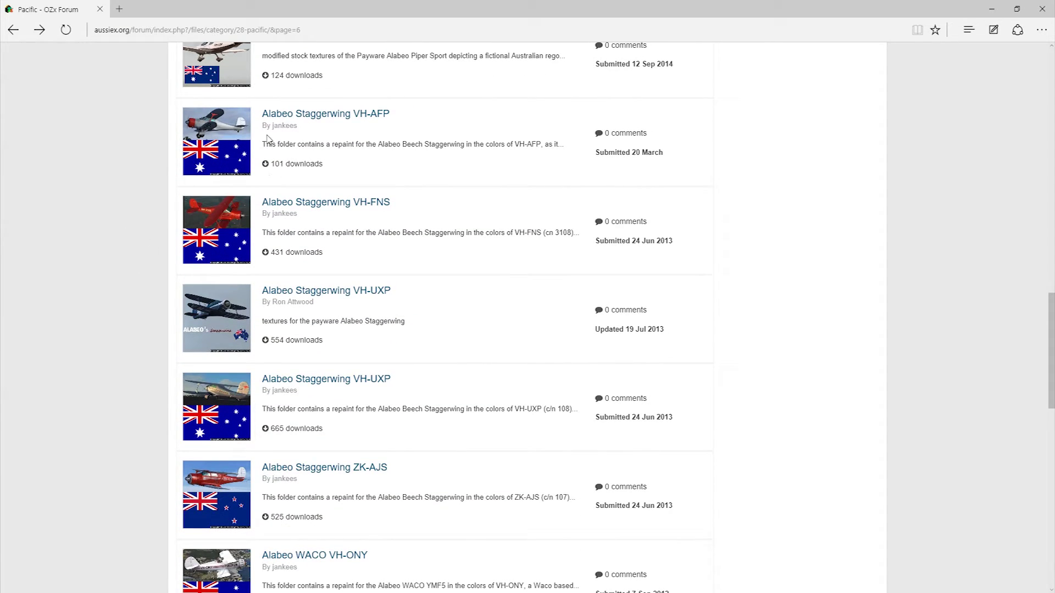
{"action": "scroll", "coordinate": [127, 267], "scroll_direction": "down", "scroll_amount": 1}
{"action": "scroll", "coordinate": [128, 267], "scroll_direction": "down", "scroll_amount": 1}
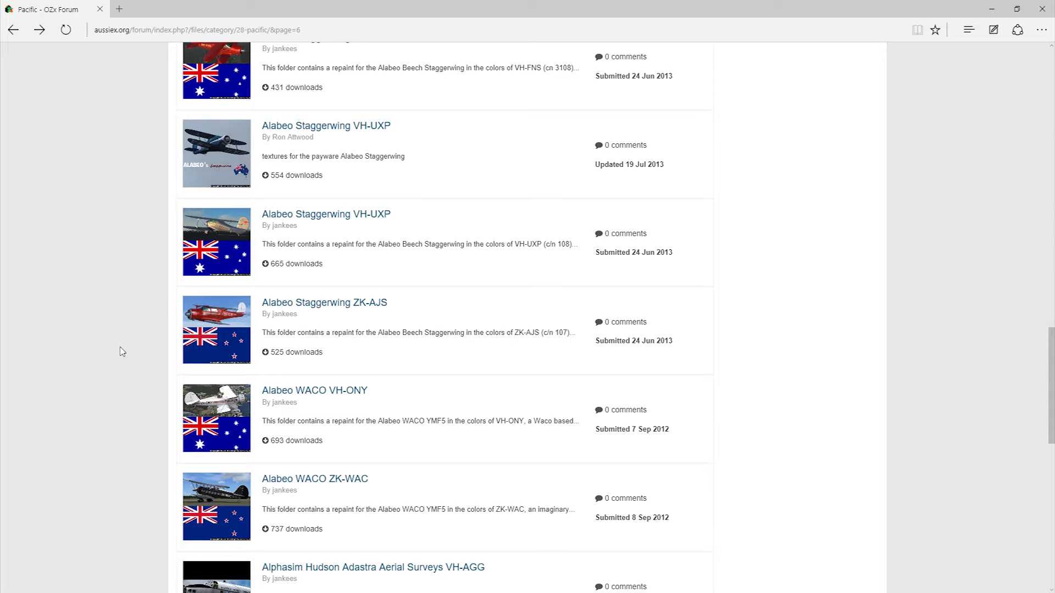
{"action": "scroll", "coordinate": [143, 393], "scroll_direction": "down", "scroll_amount": 3}
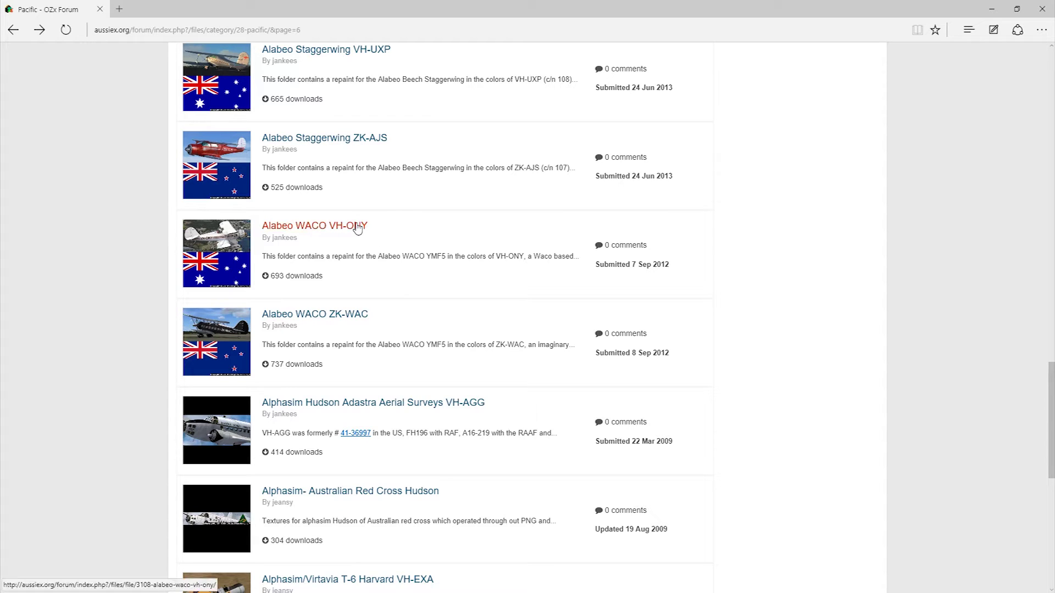
{"action": "left_click", "coordinate": [354, 227]}
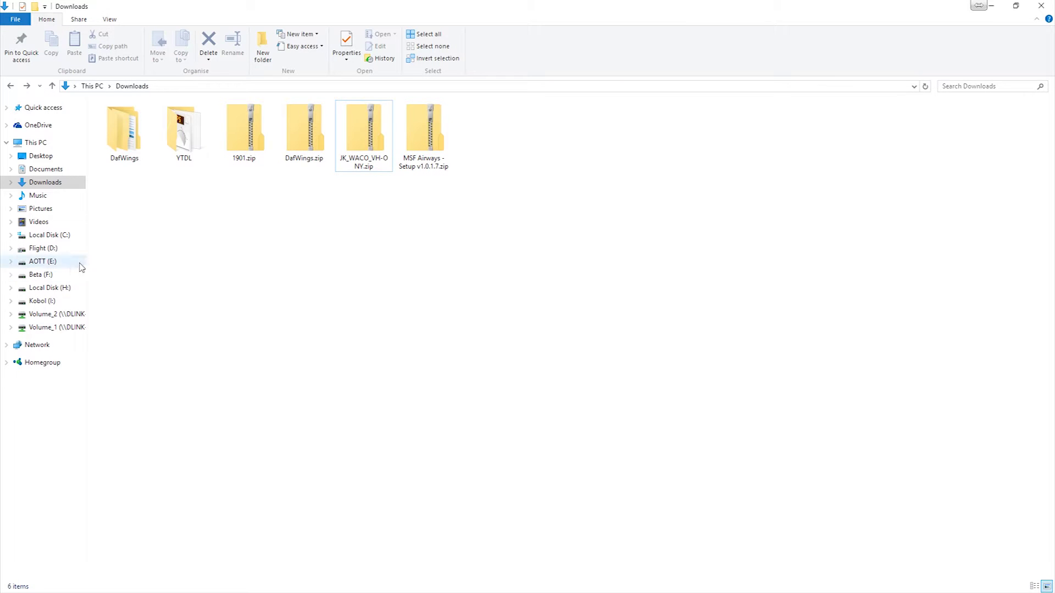
Step: Extract JK_WACO_VH-ONY.zip to a JK_WACO_VH-ONY folder and open that folder
{"action": "left_click", "coordinate": [372, 166]}
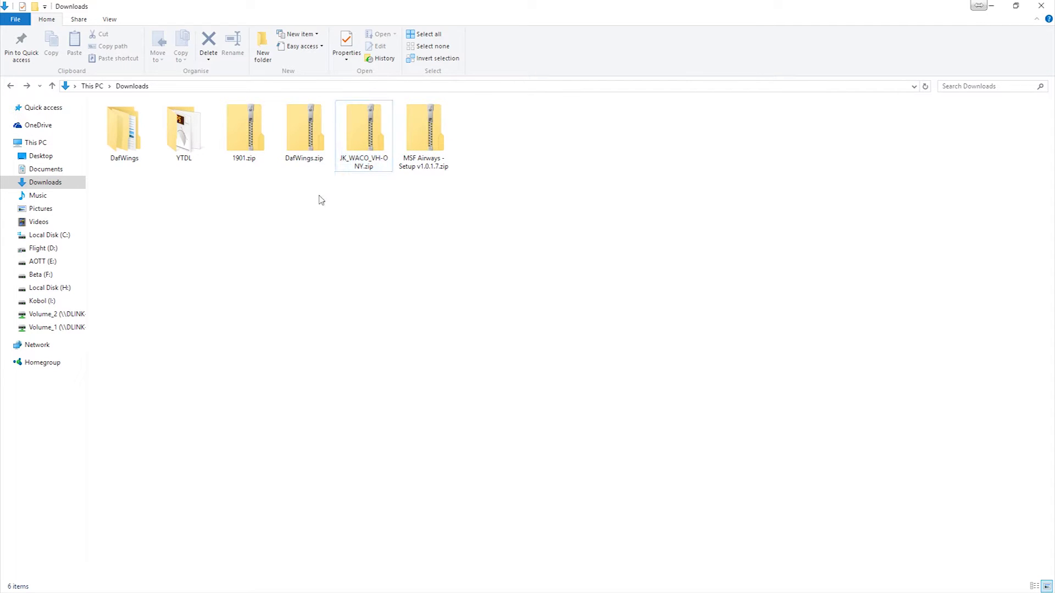
{"action": "left_click", "coordinate": [367, 137]}
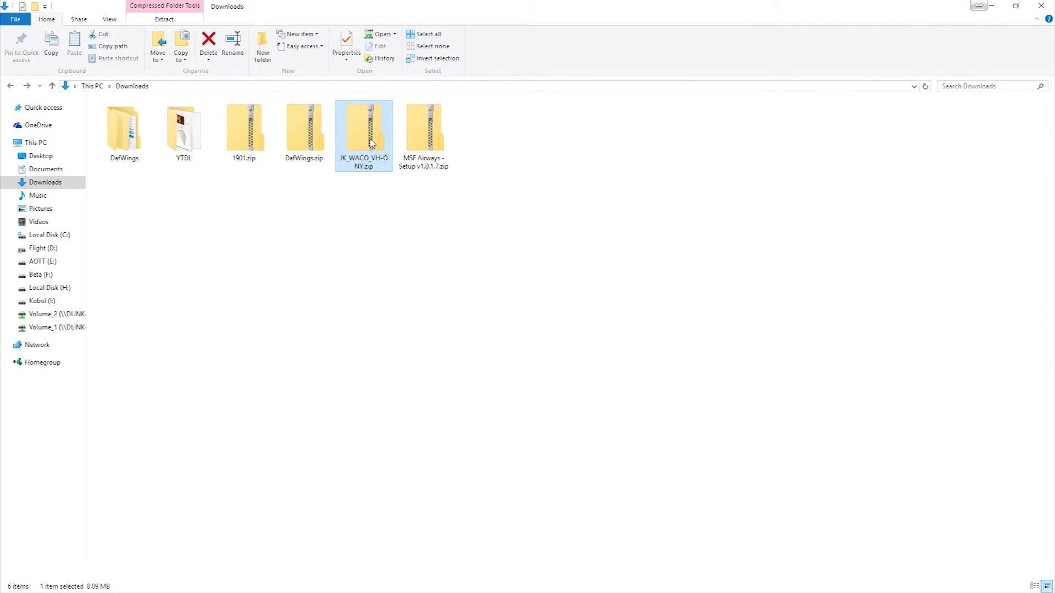
{"action": "right_click", "coordinate": [371, 143]}
{"action": "left_click", "coordinate": [449, 268]}
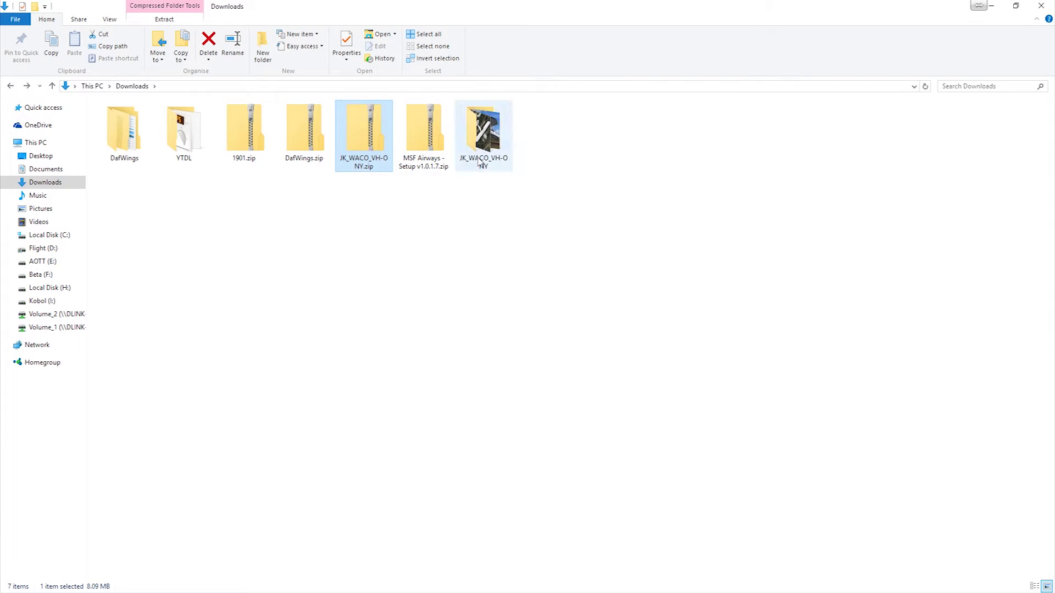
{"action": "double_click", "coordinate": [480, 163]}
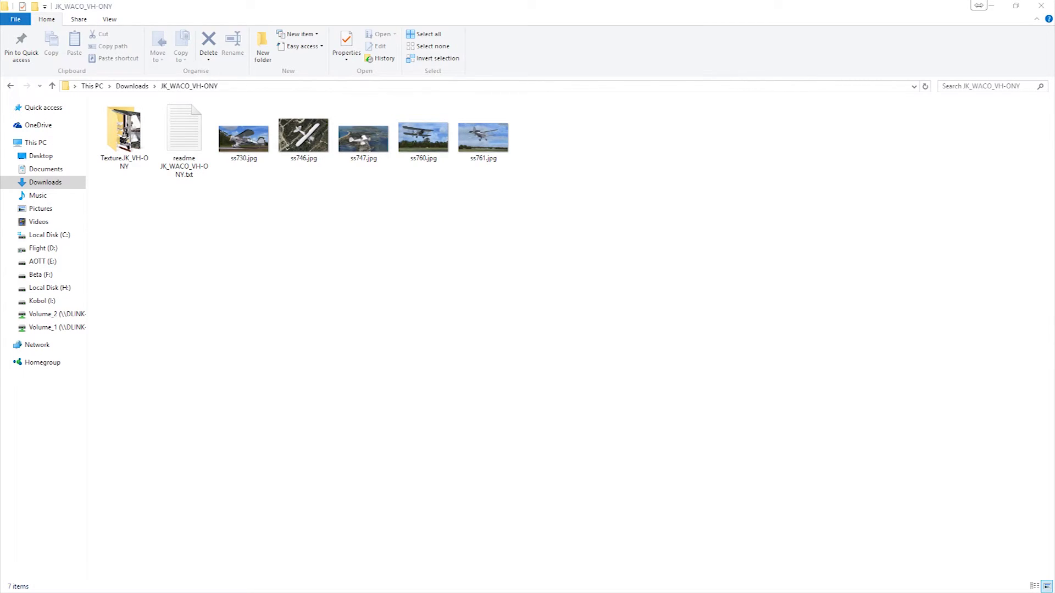
{"action": "key", "text": "super+e"}
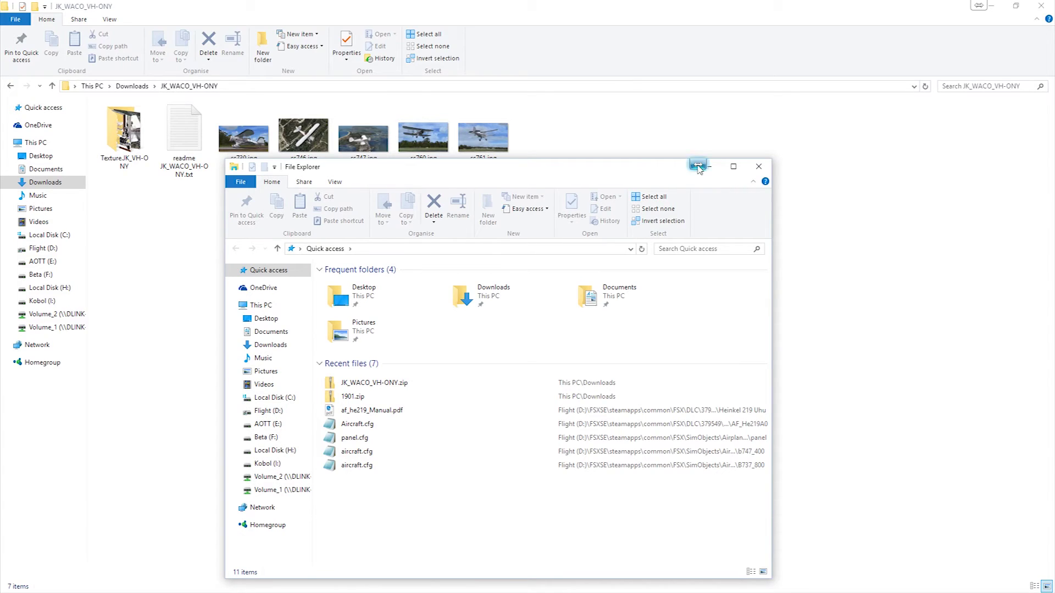
Step: Maximise the new window and browse to Flight (D:)\FSXSE\steamapps\common\FSX
{"action": "left_click", "coordinate": [734, 167]}
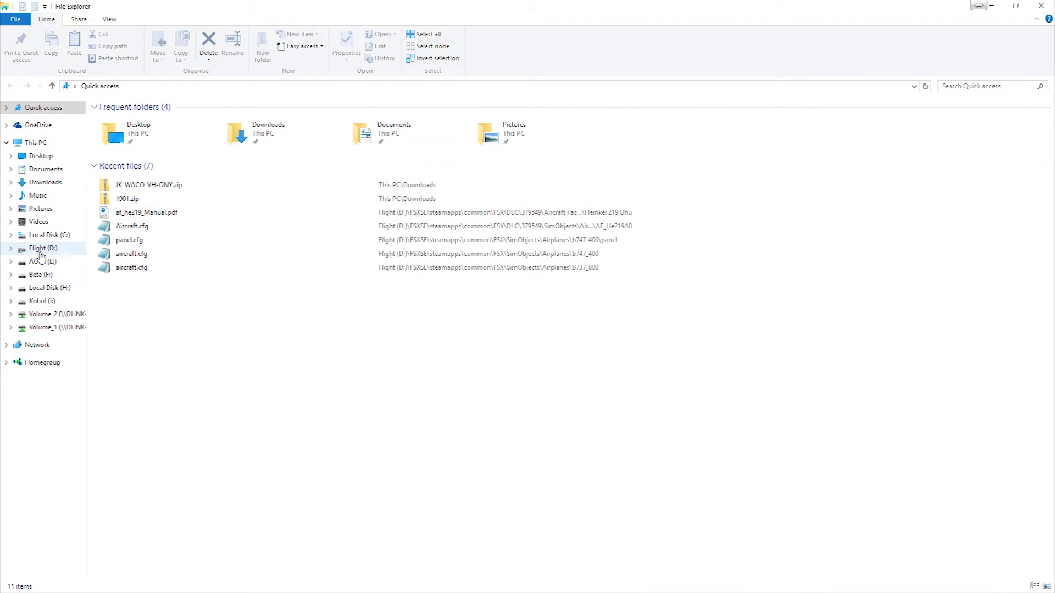
{"action": "left_click", "coordinate": [41, 251]}
{"action": "double_click", "coordinate": [118, 132]}
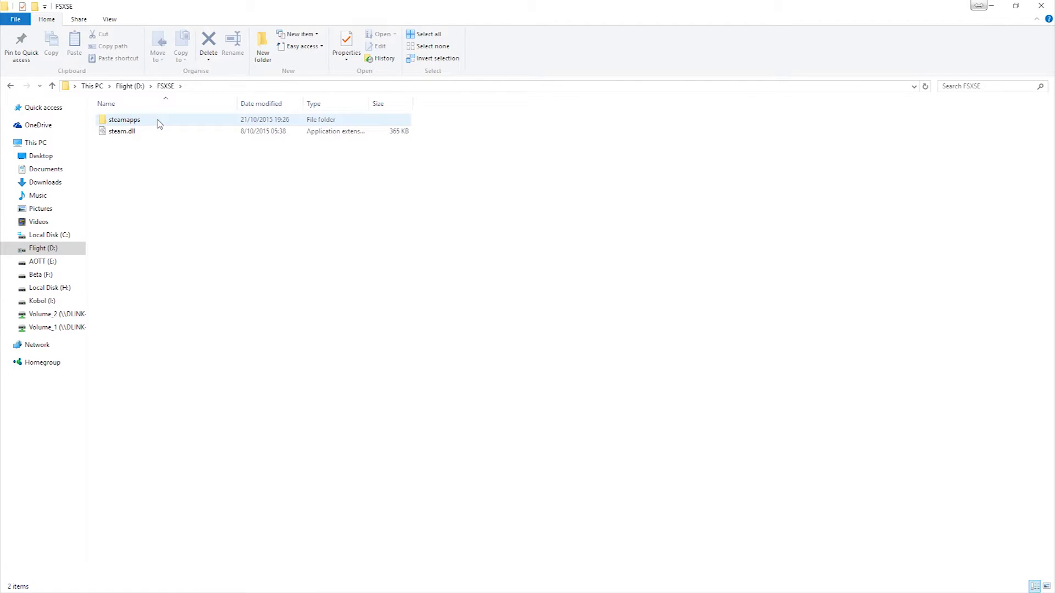
{"action": "double_click", "coordinate": [159, 124]}
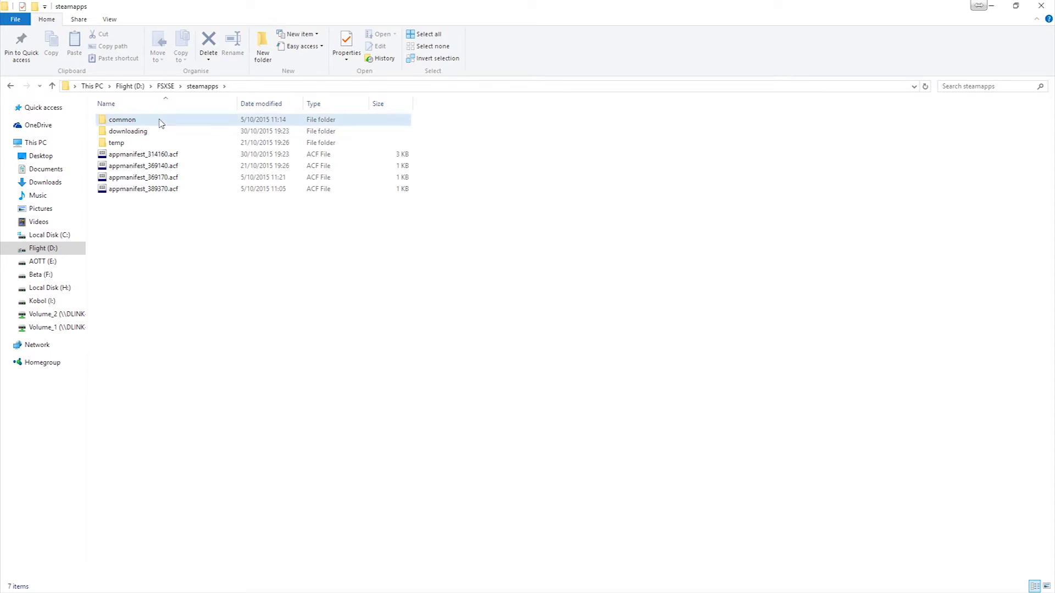
{"action": "double_click", "coordinate": [160, 122]}
{"action": "left_click", "coordinate": [156, 123]}
{"action": "double_click", "coordinate": [157, 124]}
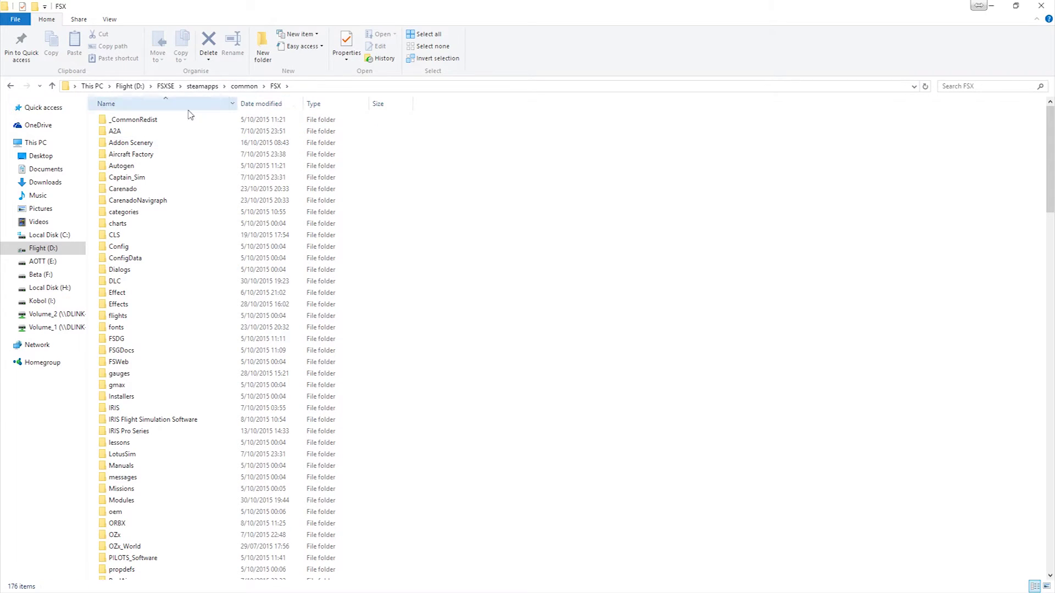
{"action": "scroll", "coordinate": [352, 335], "scroll_direction": "down", "scroll_amount": 4}
{"action": "scroll", "coordinate": [390, 268], "scroll_direction": "down", "scroll_amount": 4}
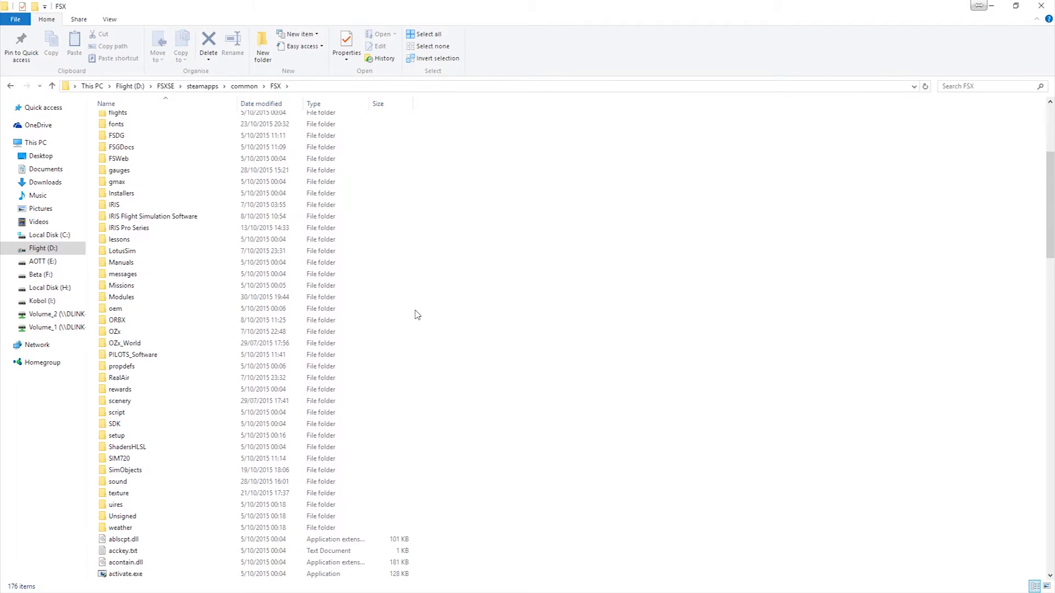
Step: Look inside SimObjects\Airplanes, then go back up to the FSX folder listing showing DLC
{"action": "double_click", "coordinate": [137, 402]}
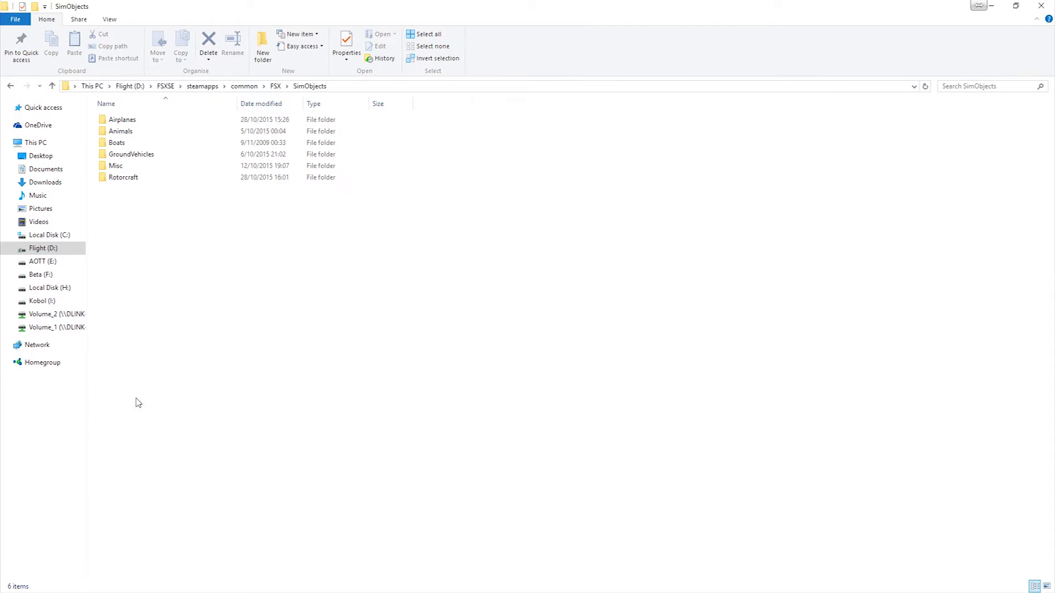
{"action": "double_click", "coordinate": [155, 121]}
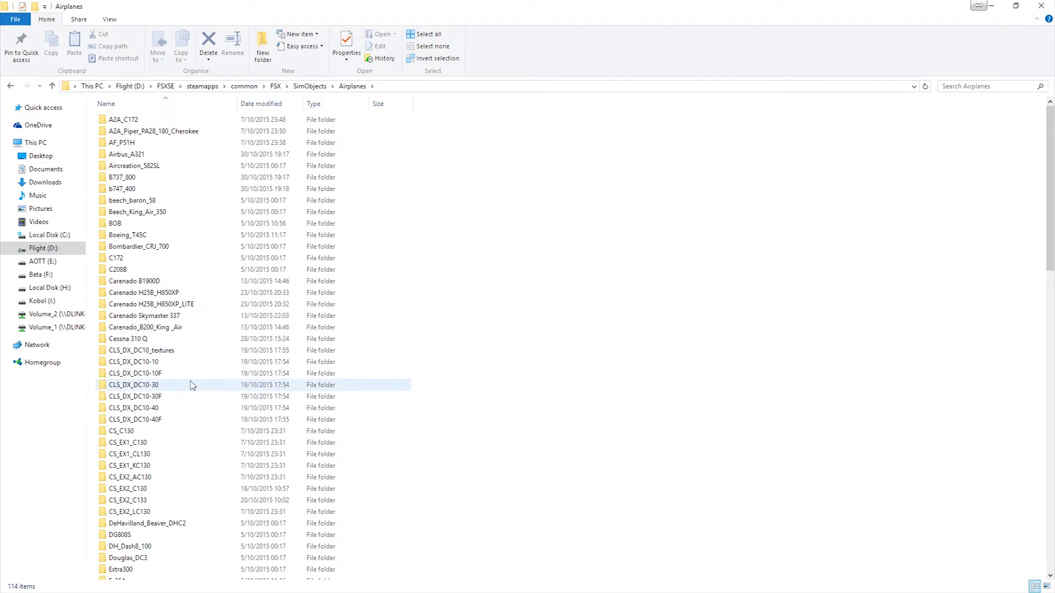
{"action": "scroll", "coordinate": [189, 395], "scroll_direction": "down", "scroll_amount": 4}
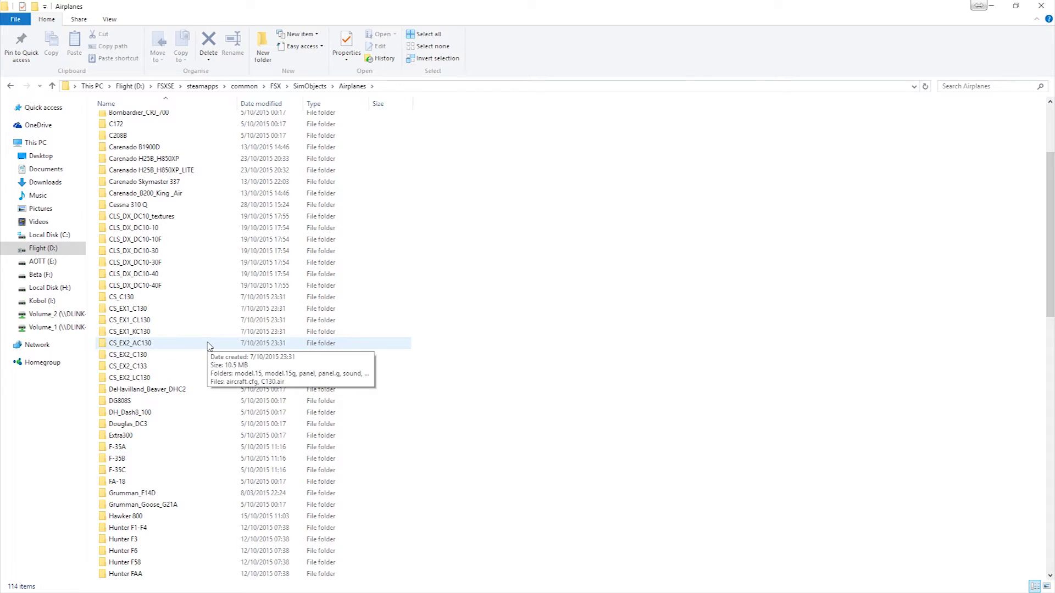
{"action": "scroll", "coordinate": [209, 344], "scroll_direction": "up", "scroll_amount": 4}
{"action": "mouse_move", "coordinate": [210, 328]}
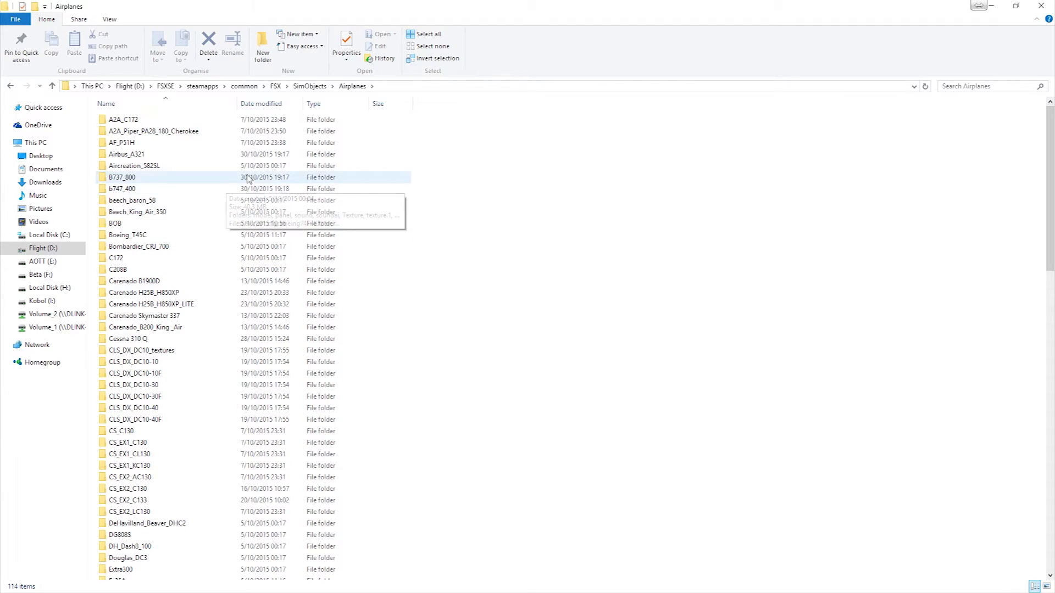
{"action": "key", "text": "BackSpace"}
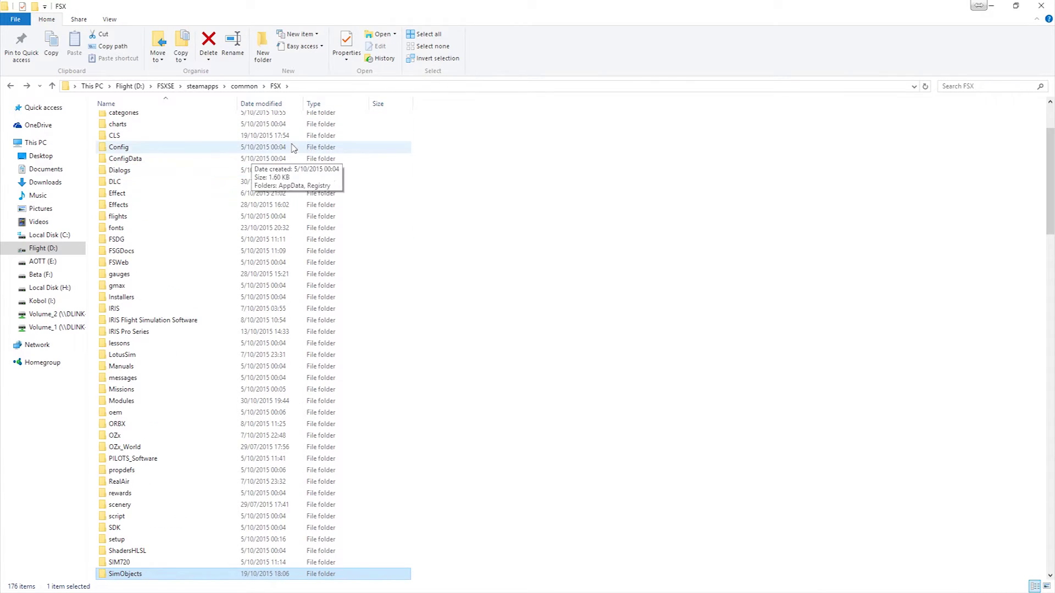
{"action": "scroll", "coordinate": [229, 200], "scroll_direction": "up", "scroll_amount": 3}
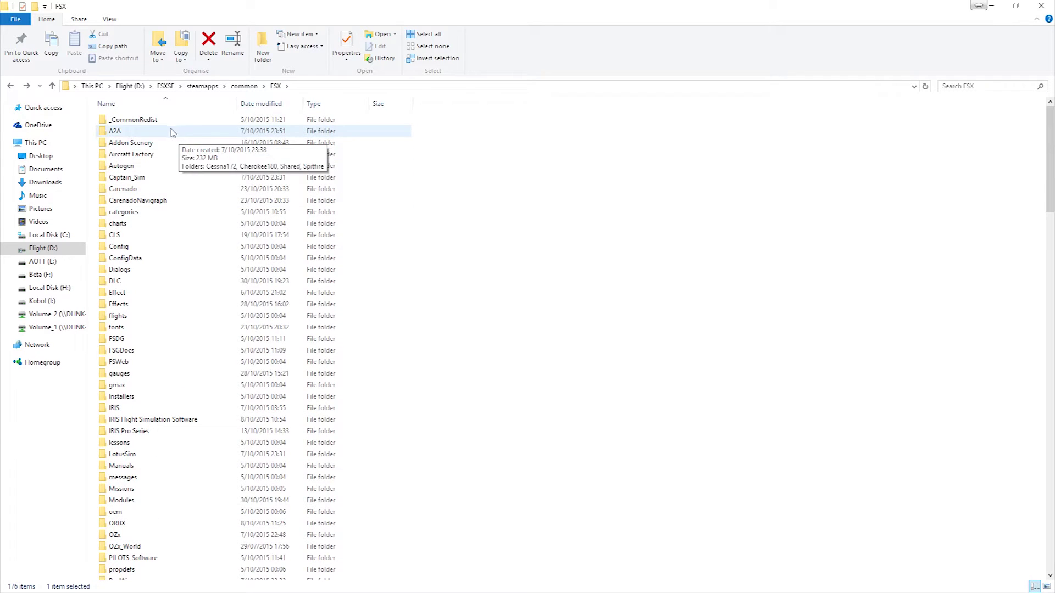
Step: Browse DLC\379549\SimObjects\Airplanes to view the AF_He219 folders, then return to the DLC list
{"action": "double_click", "coordinate": [122, 282]}
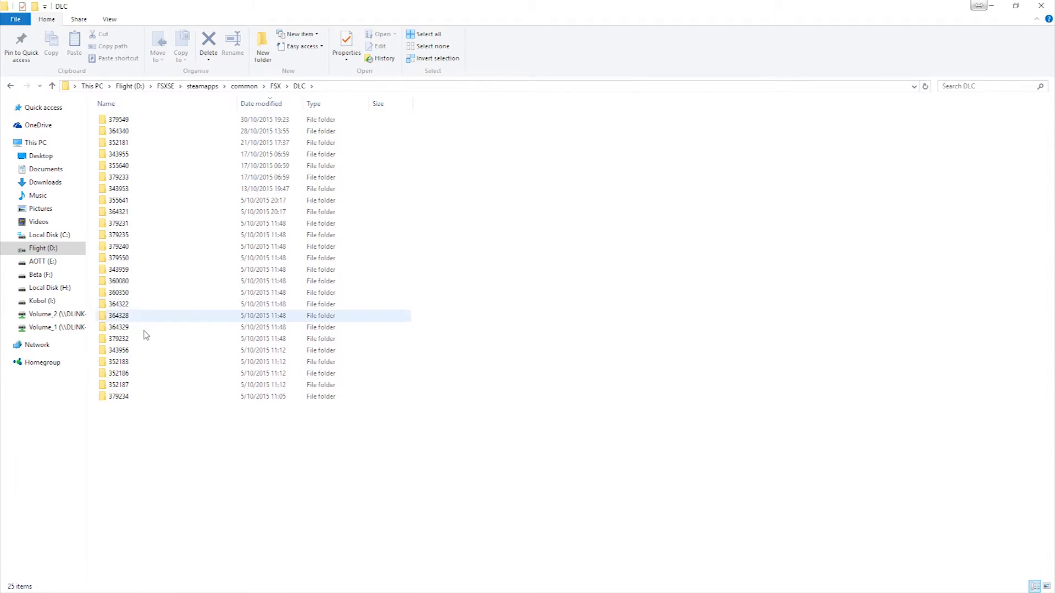
{"action": "double_click", "coordinate": [139, 126]}
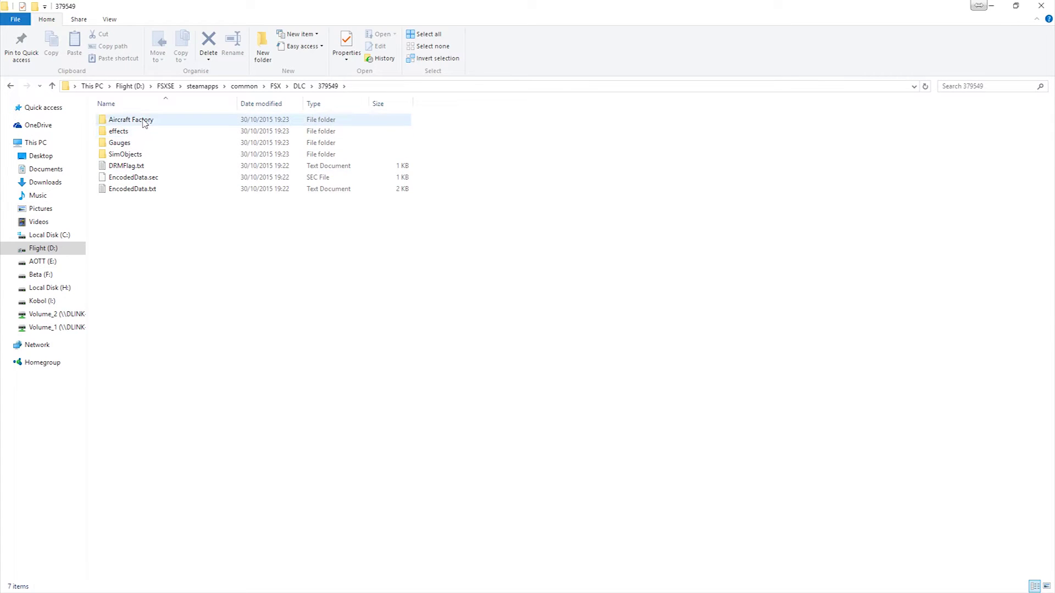
{"action": "double_click", "coordinate": [146, 156]}
{"action": "double_click", "coordinate": [143, 123]}
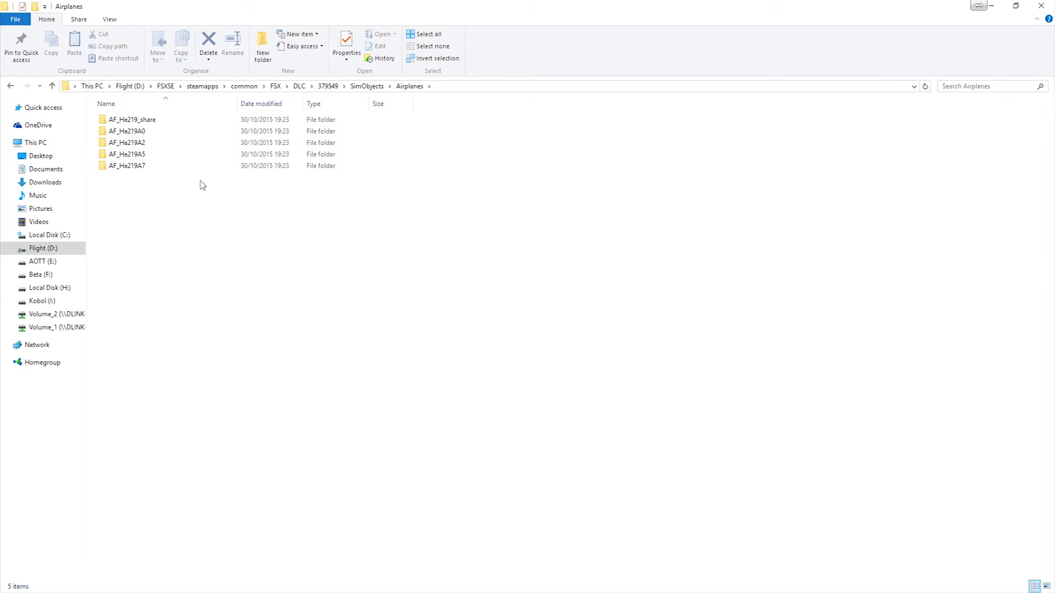
{"action": "key", "text": "BackSpace"}
{"action": "key", "text": "BackSpace"}
{"action": "key", "text": "BackSpace"}
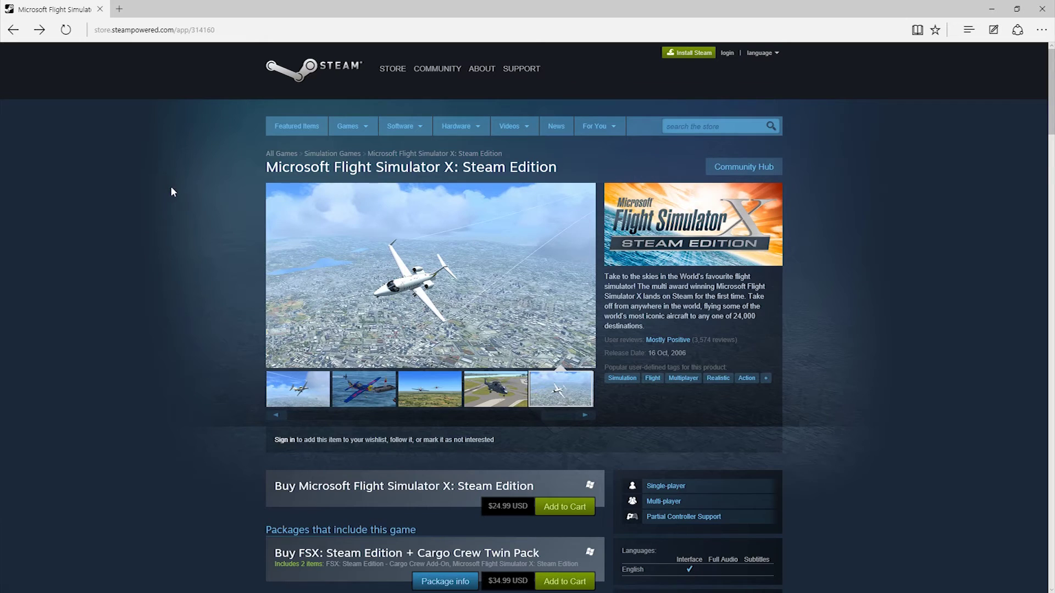
Step: Scroll the FSX: Steam Edition store page to its Downloadable Content list and find WACO YMF5
{"action": "scroll", "coordinate": [213, 187], "scroll_direction": "down", "scroll_amount": 2}
{"action": "scroll", "coordinate": [180, 189], "scroll_direction": "up", "scroll_amount": 2}
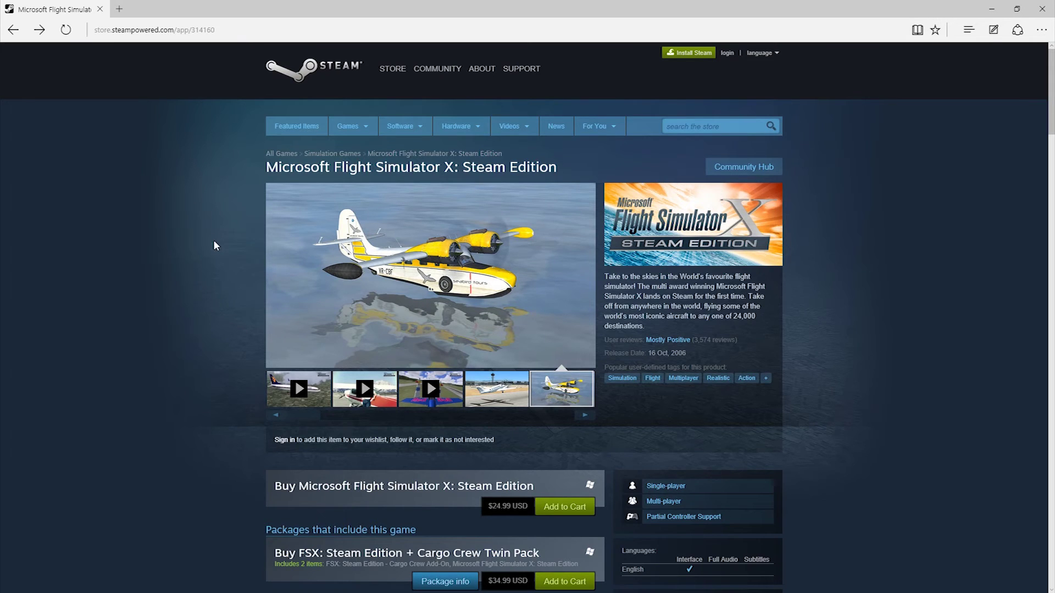
{"action": "scroll", "coordinate": [214, 244], "scroll_direction": "down", "scroll_amount": 10}
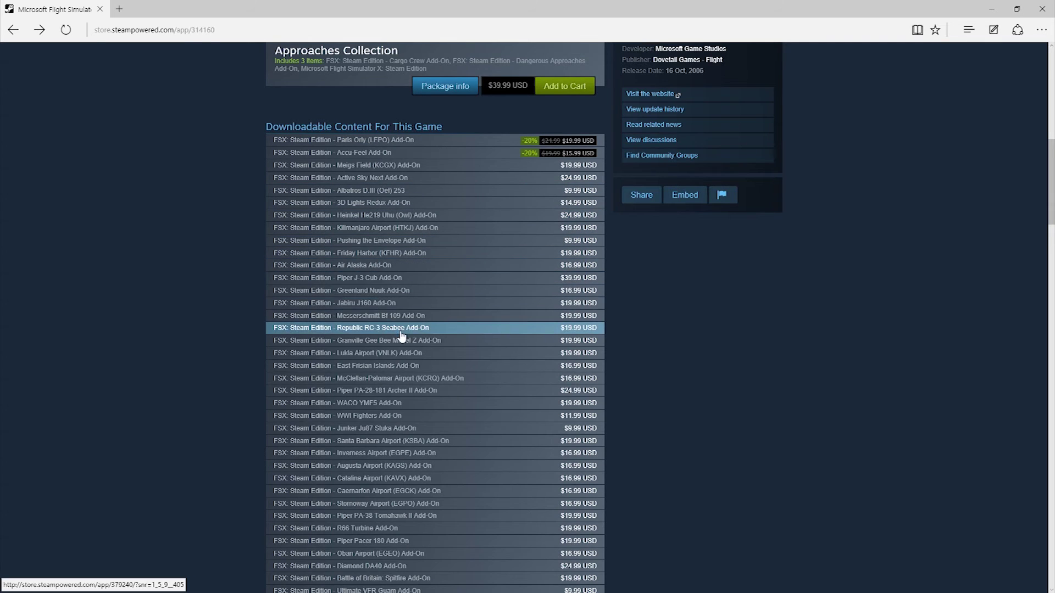
{"action": "scroll", "coordinate": [400, 336], "scroll_direction": "down", "scroll_amount": 2}
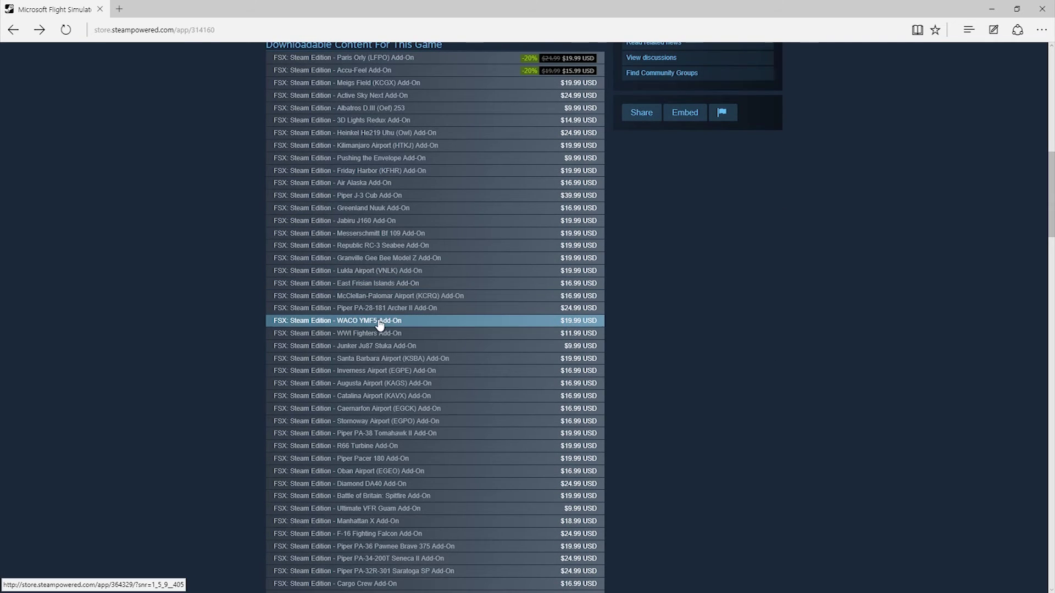
Step: Open the WACO YMF5 Add-On store page and read its app ID, 364329, from the address bar
{"action": "left_click", "coordinate": [377, 322]}
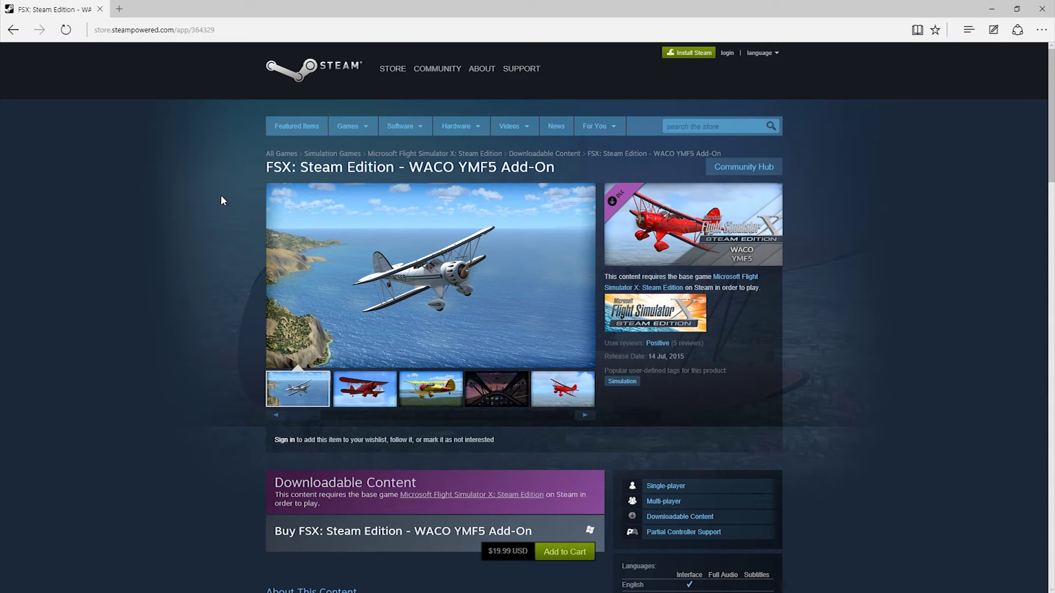
{"action": "left_click", "coordinate": [234, 31]}
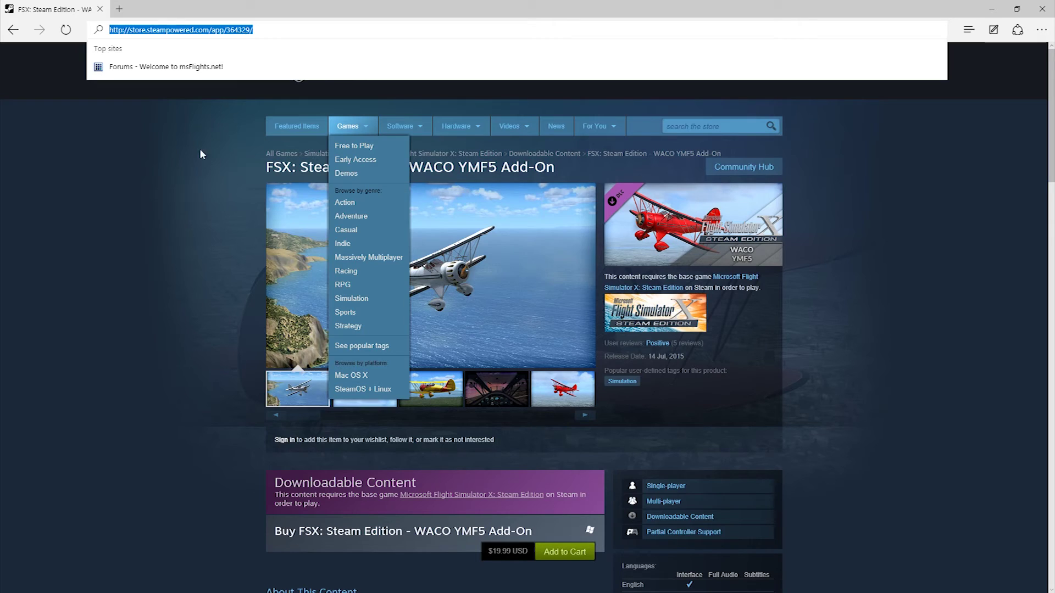
{"action": "left_click", "coordinate": [194, 189]}
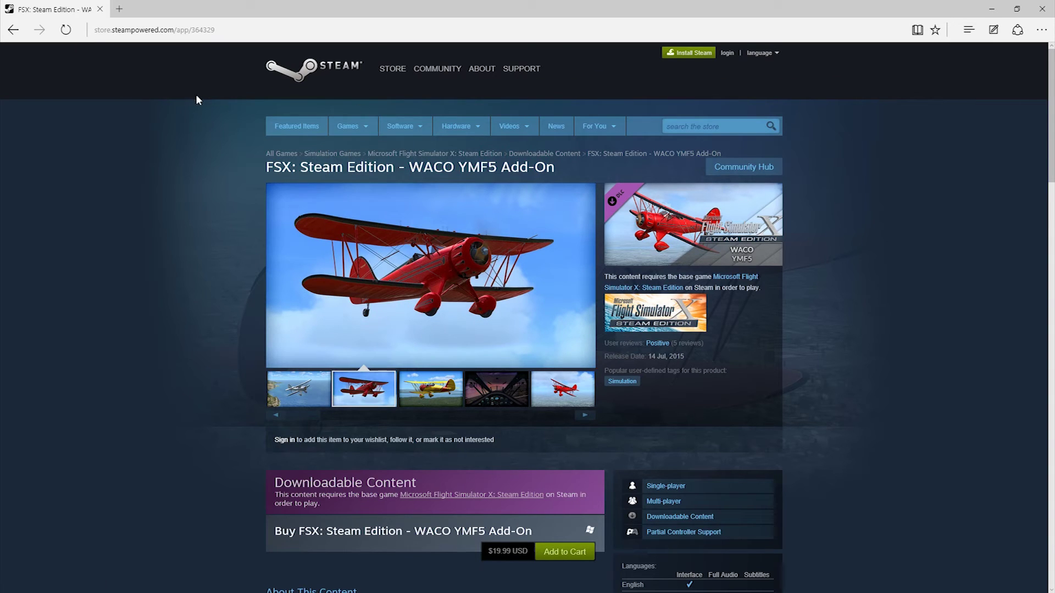
{"action": "left_click", "coordinate": [991, 10]}
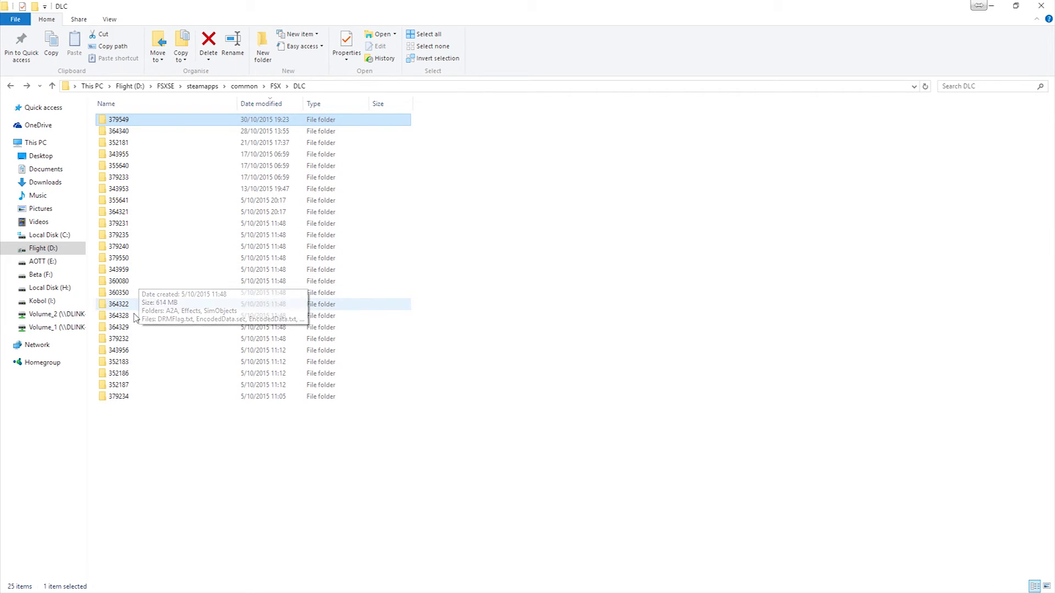
Step: Browse to DLC 364329\SimObjects\Airplanes\Alabeo WACO_YMF5 and snap that window to the right half
{"action": "double_click", "coordinate": [118, 328]}
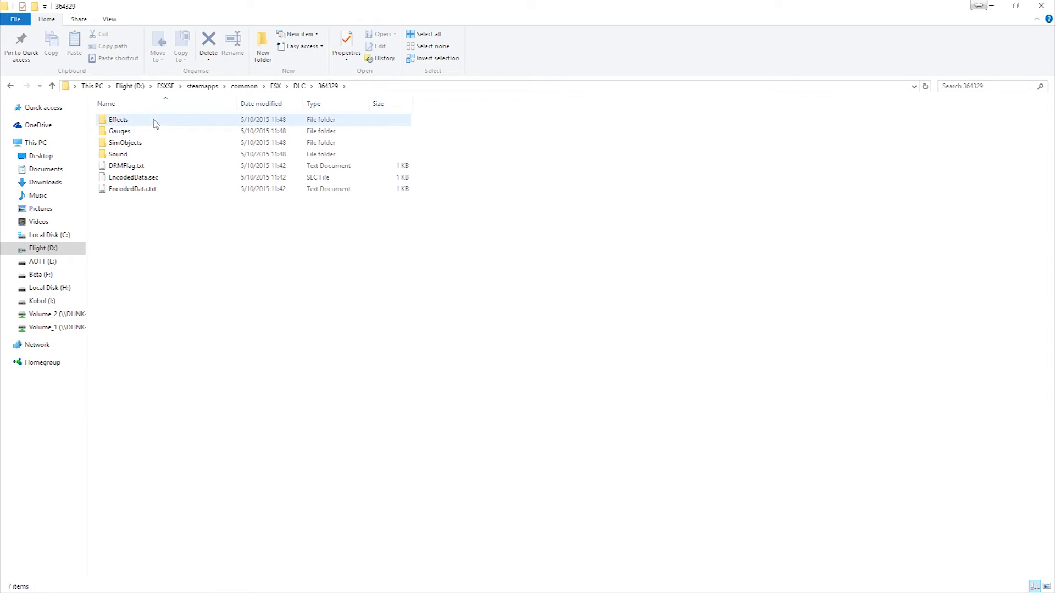
{"action": "double_click", "coordinate": [151, 144]}
{"action": "double_click", "coordinate": [148, 123]}
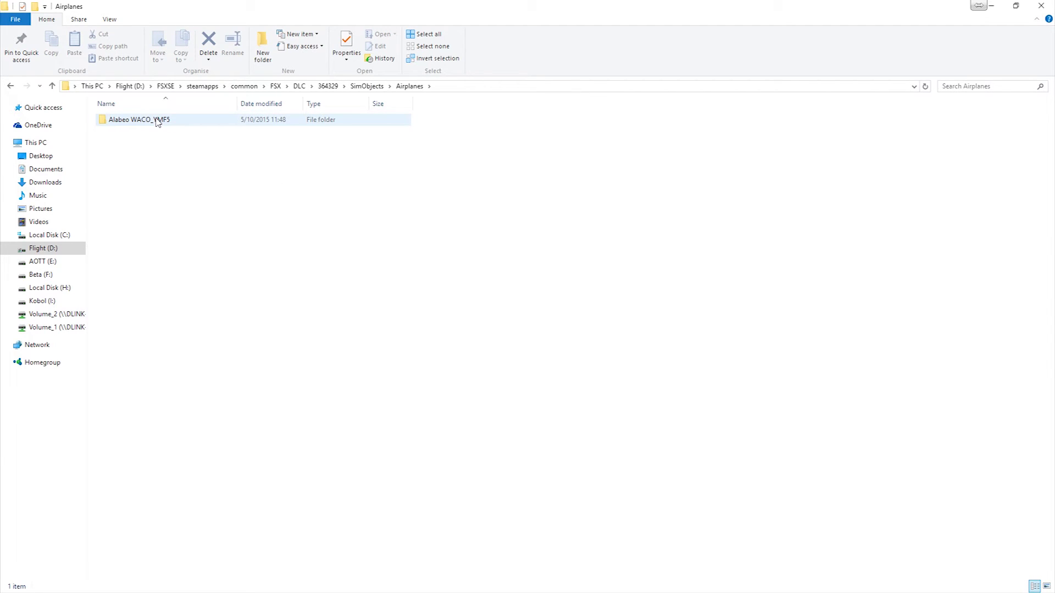
{"action": "double_click", "coordinate": [157, 122]}
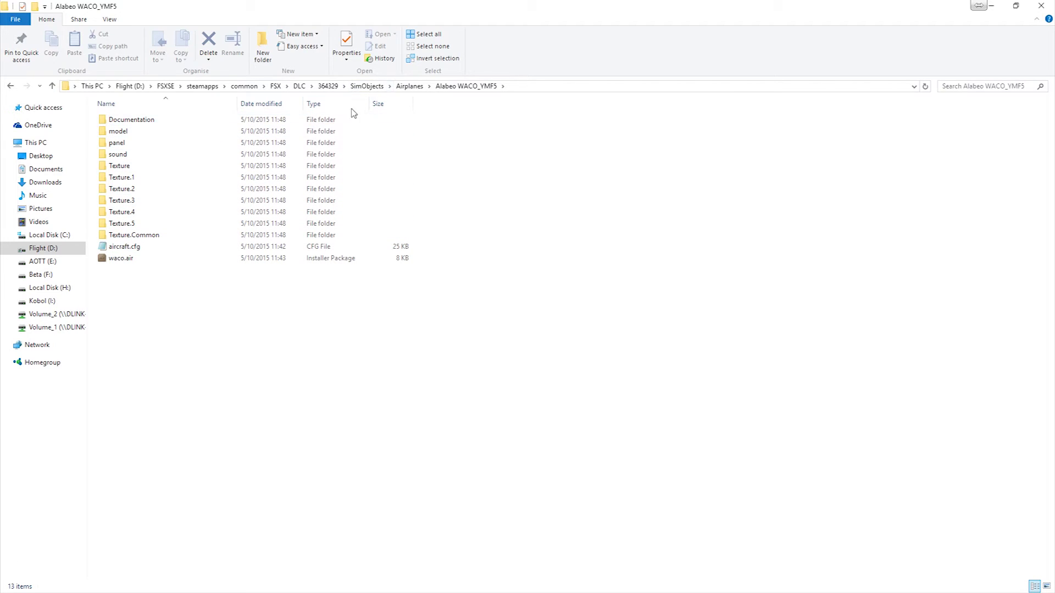
{"action": "left_click_drag", "start_coordinate": [478, 14], "coordinate": [1052, 131]}
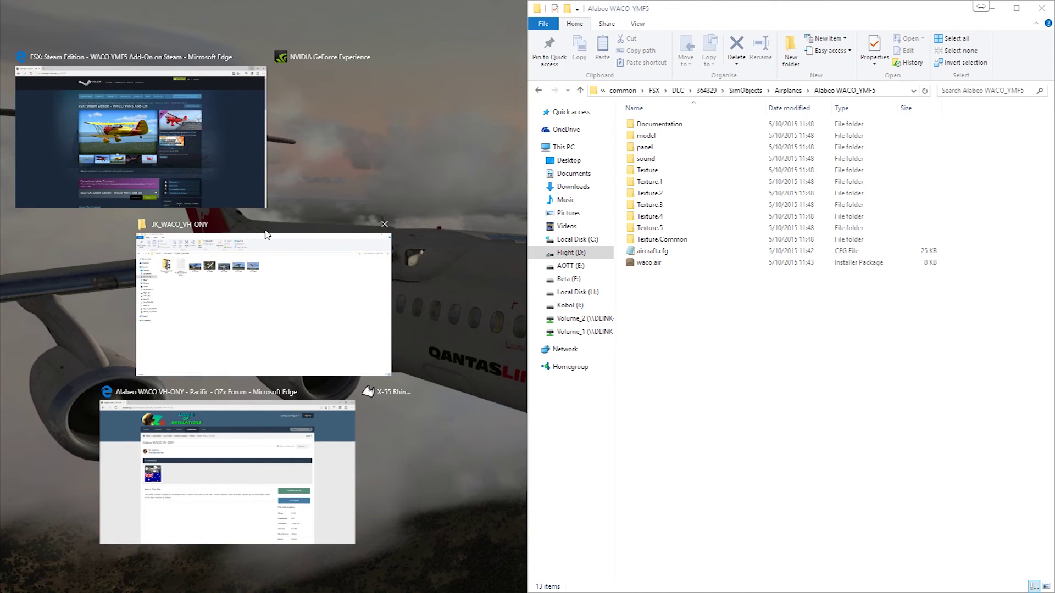
Step: Copy Texture.JK_VH-ONY into the WACO_YMF5 folder and open the VH-ONY readme on the left half
{"action": "left_click", "coordinate": [301, 294]}
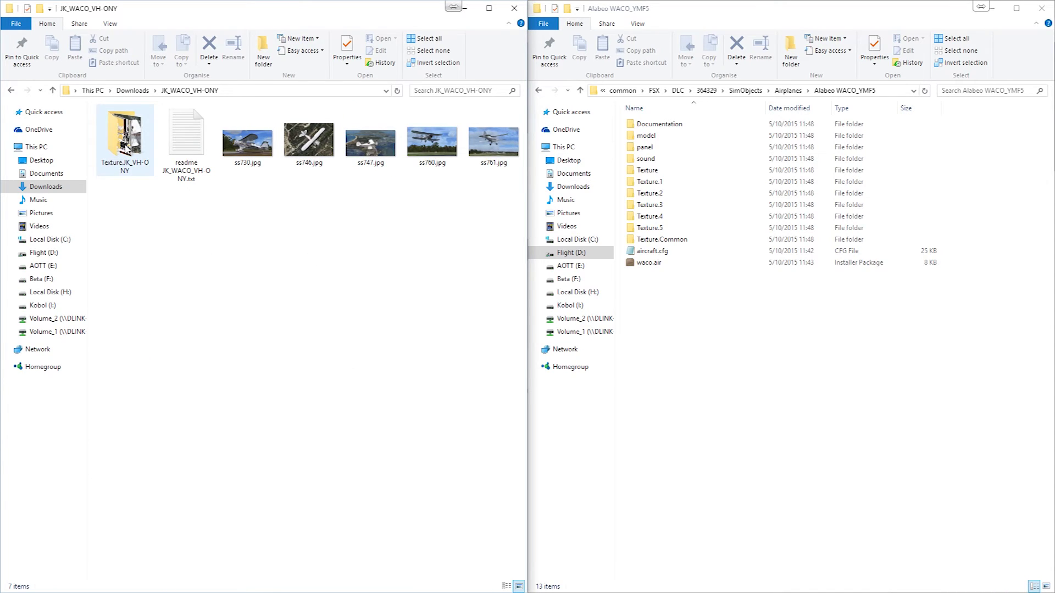
{"action": "left_click", "coordinate": [121, 141]}
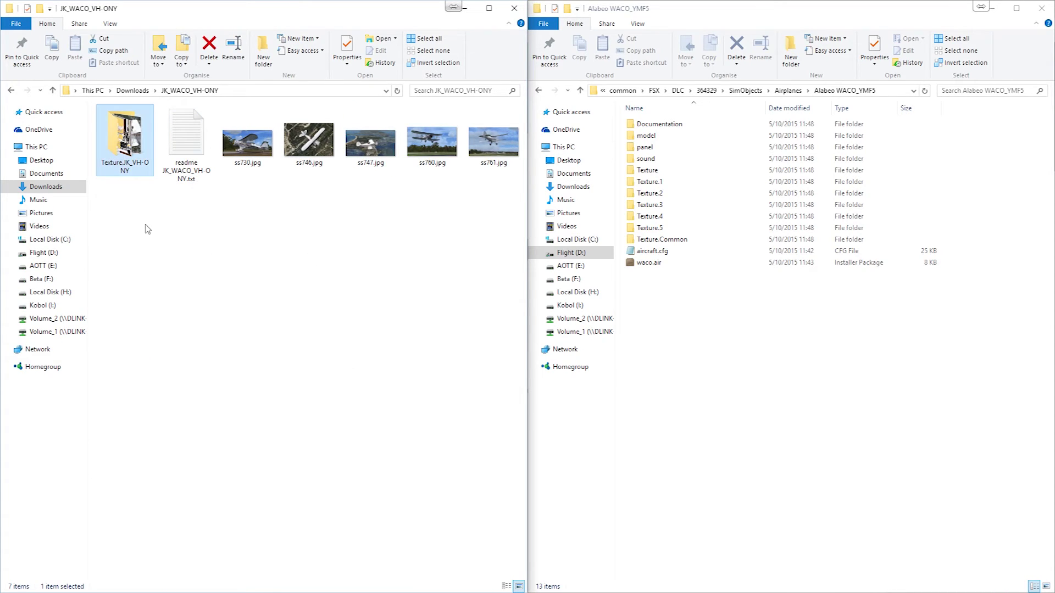
{"action": "right_click", "coordinate": [130, 135]}
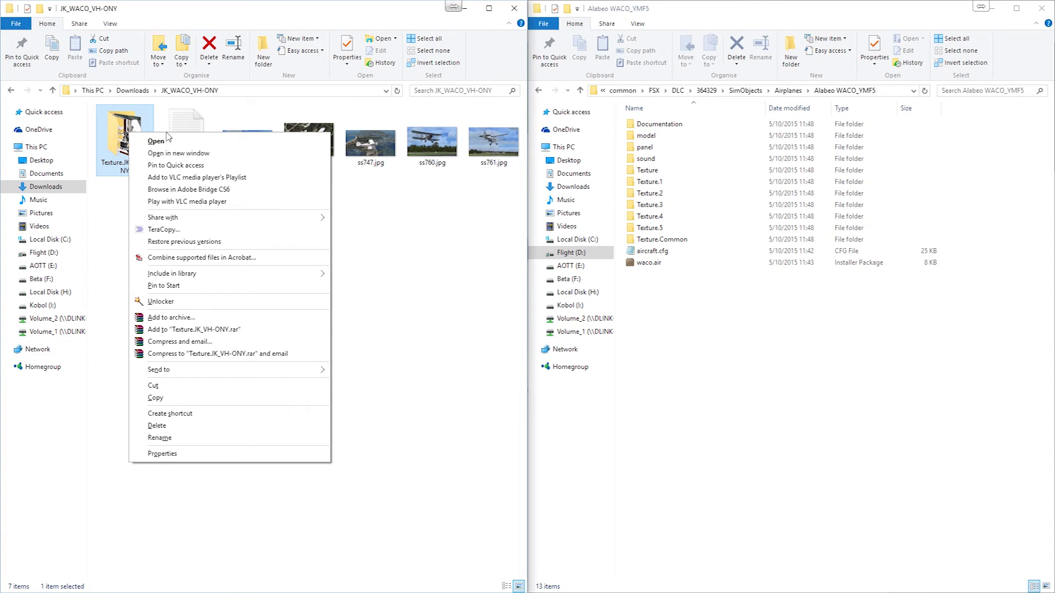
{"action": "left_click", "coordinate": [182, 398]}
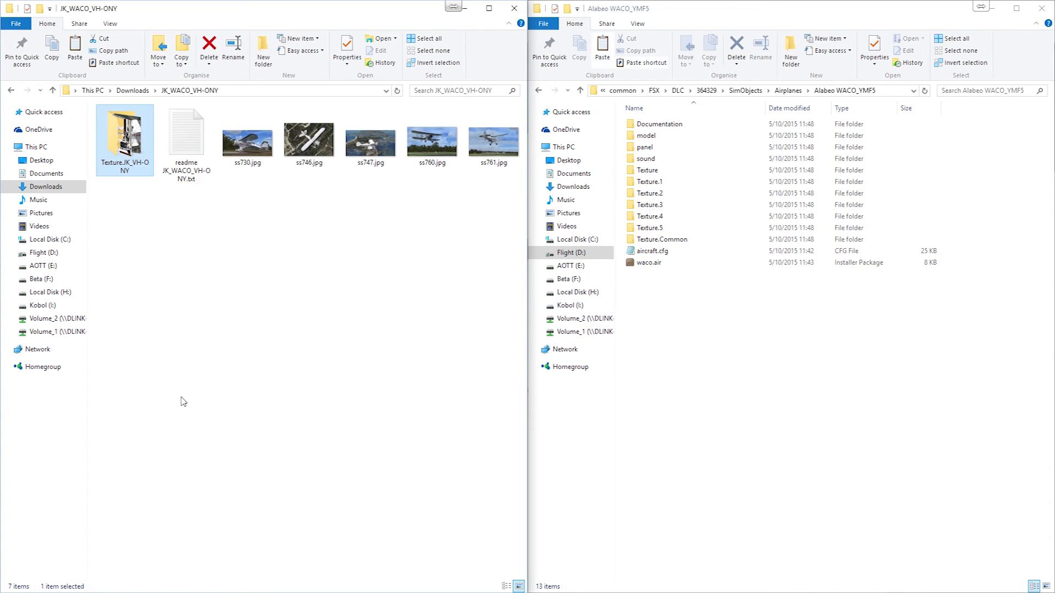
{"action": "right_click", "coordinate": [666, 301]}
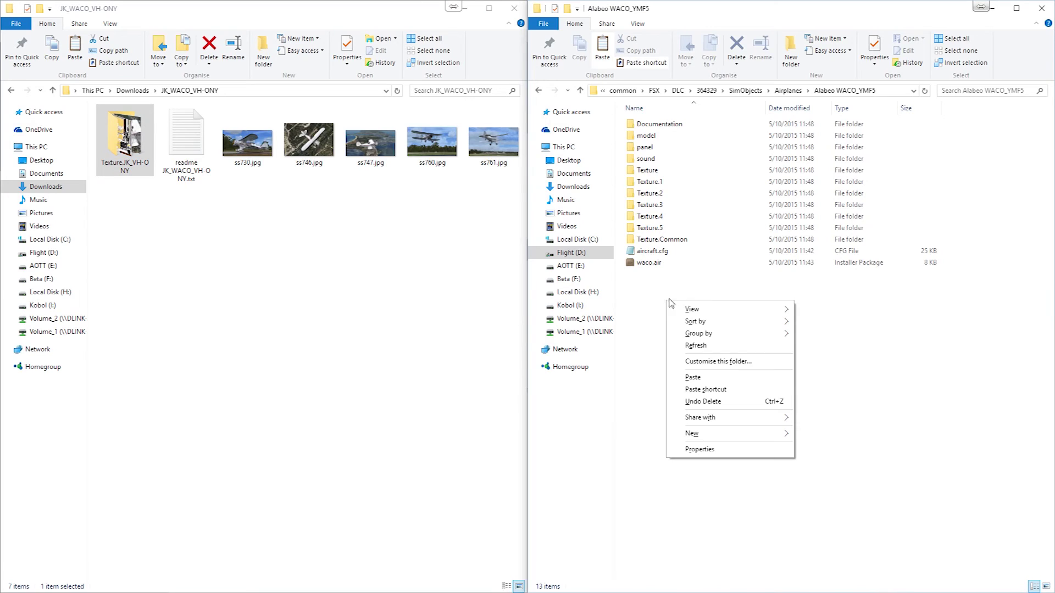
{"action": "left_click", "coordinate": [723, 380]}
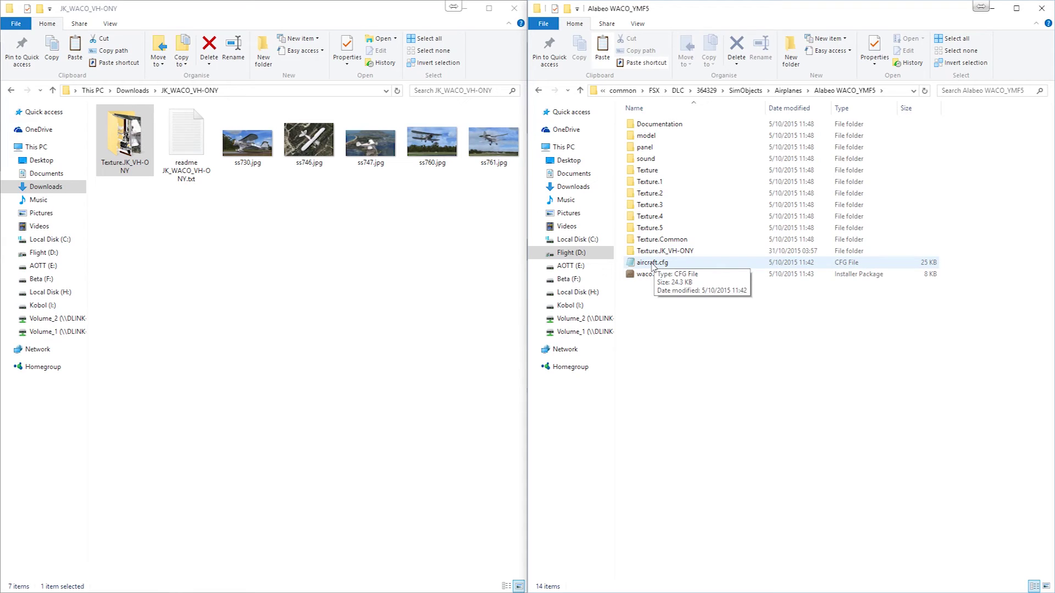
{"action": "double_click", "coordinate": [194, 153]}
{"action": "left_click_drag", "start_coordinate": [547, 65], "coordinate": [1, 108]}
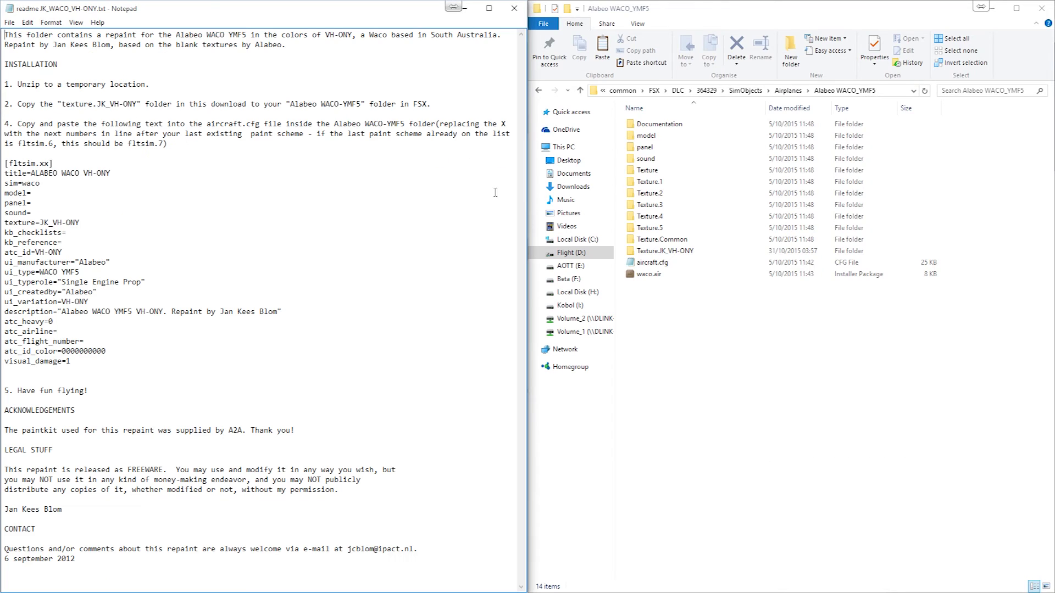
Step: Open aircraft.cfg on the right half and select the readme's [fltsim.xx] block through visual_damage=1
{"action": "double_click", "coordinate": [658, 266]}
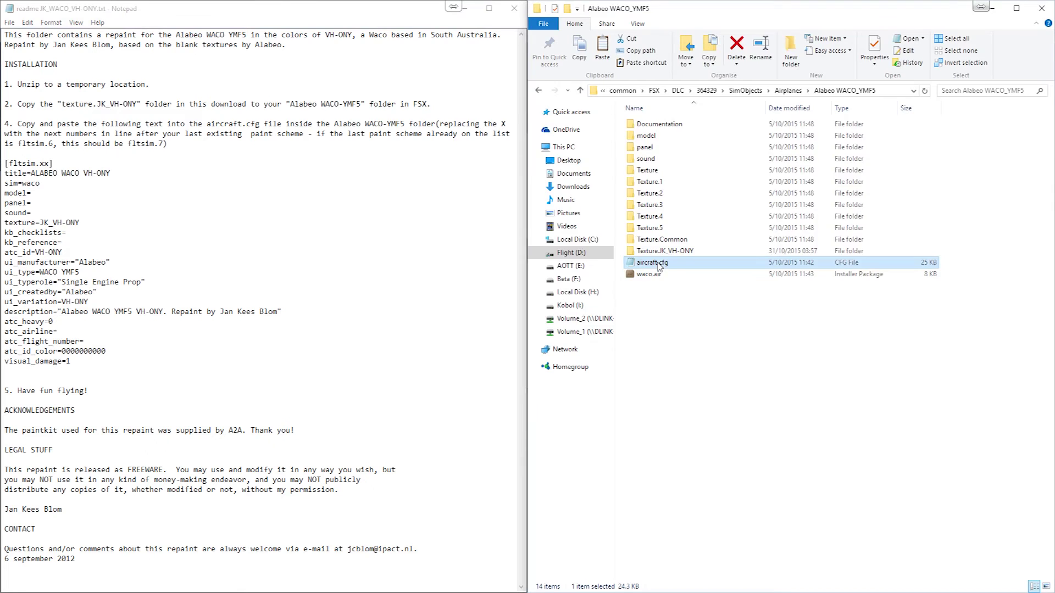
{"action": "left_click_drag", "start_coordinate": [494, 72], "coordinate": [1053, 46]}
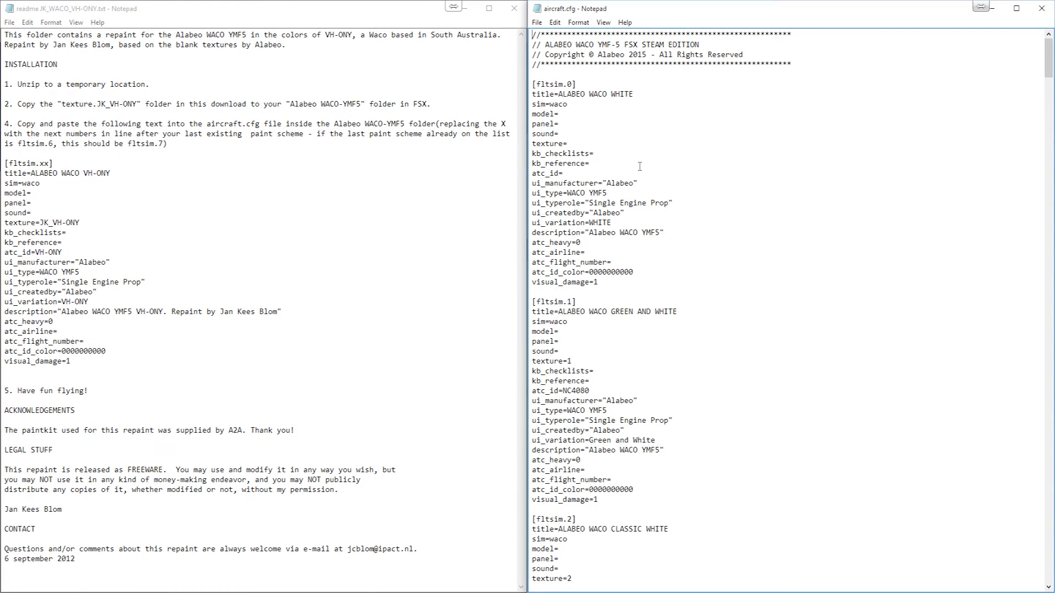
{"action": "left_click", "coordinate": [88, 122]}
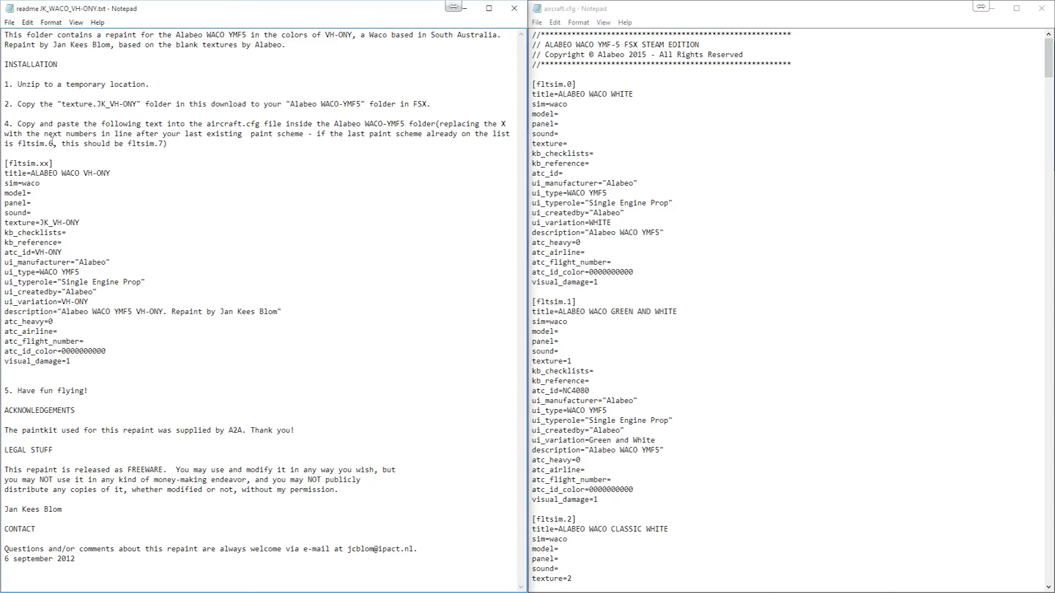
{"action": "left_click_drag", "start_coordinate": [7, 163], "coordinate": [115, 361]}
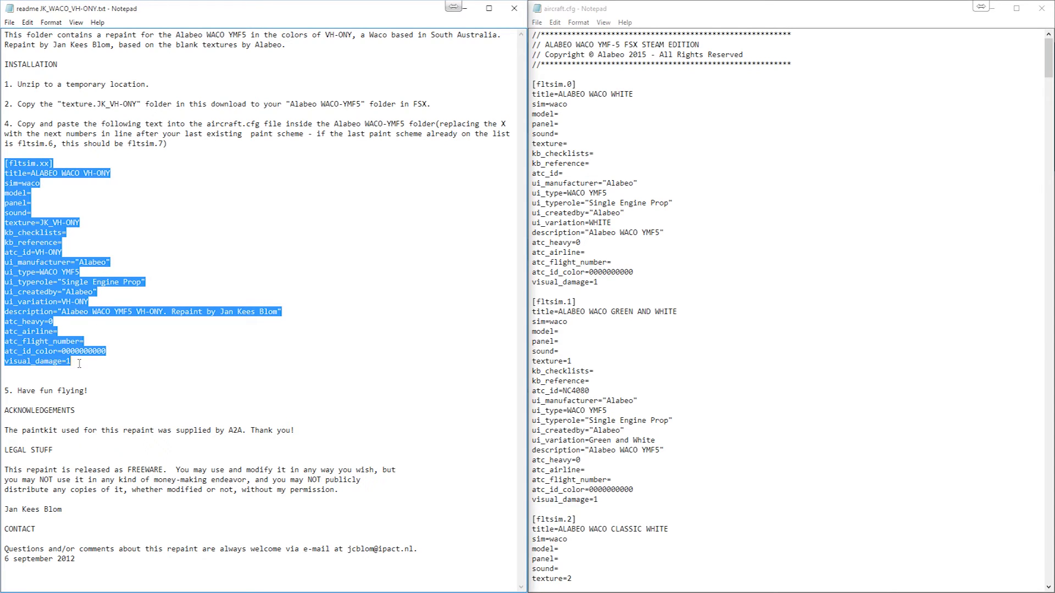
Step: Scroll through aircraft.cfg and the readme to find the end of the [fltsim.5] block
{"action": "left_click", "coordinate": [638, 341]}
{"action": "scroll", "coordinate": [646, 335], "scroll_direction": "down", "scroll_amount": 9}
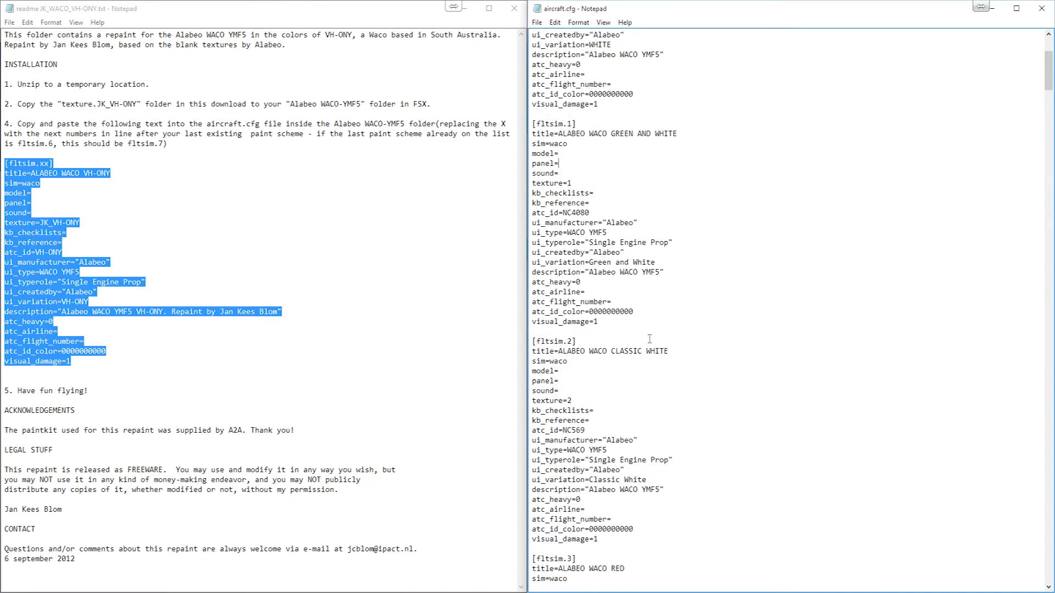
{"action": "scroll", "coordinate": [646, 336], "scroll_direction": "down", "scroll_amount": 2}
{"action": "left_click", "coordinate": [106, 190]}
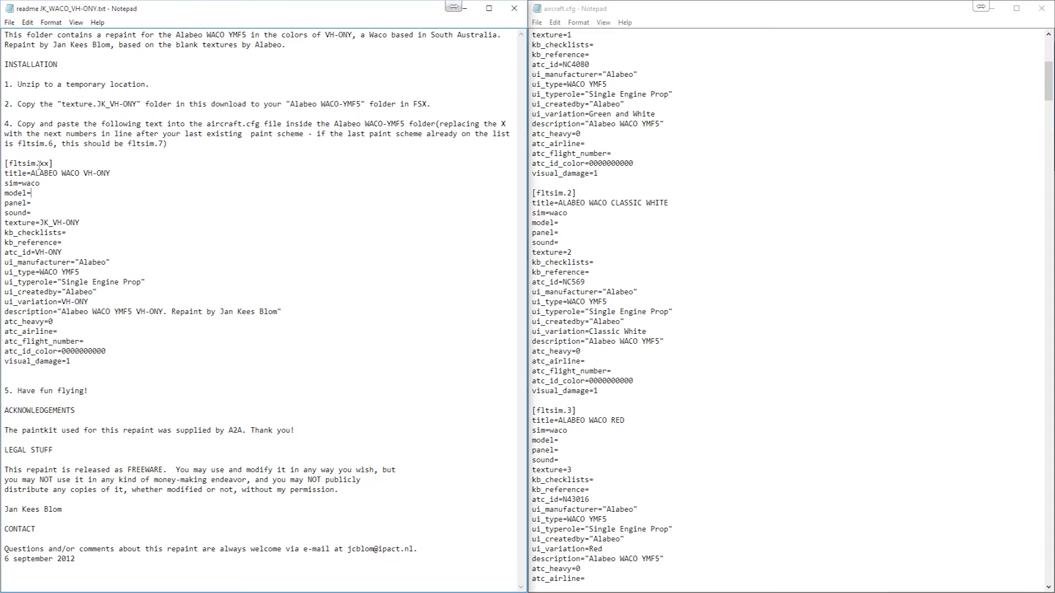
{"action": "scroll", "coordinate": [629, 348], "scroll_direction": "down", "scroll_amount": 20}
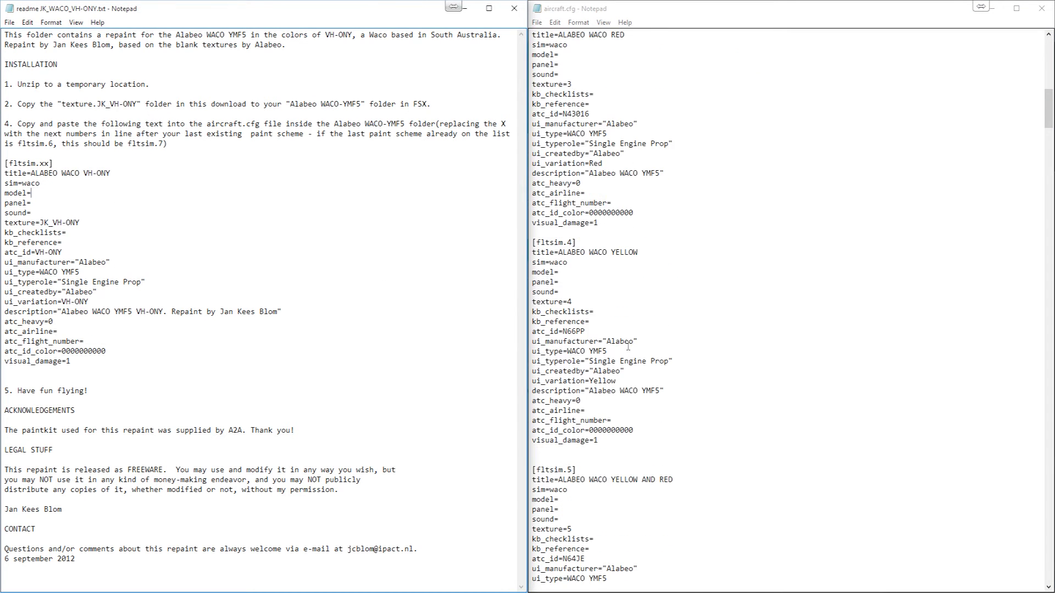
{"action": "scroll", "coordinate": [629, 348], "scroll_direction": "down", "scroll_amount": 2}
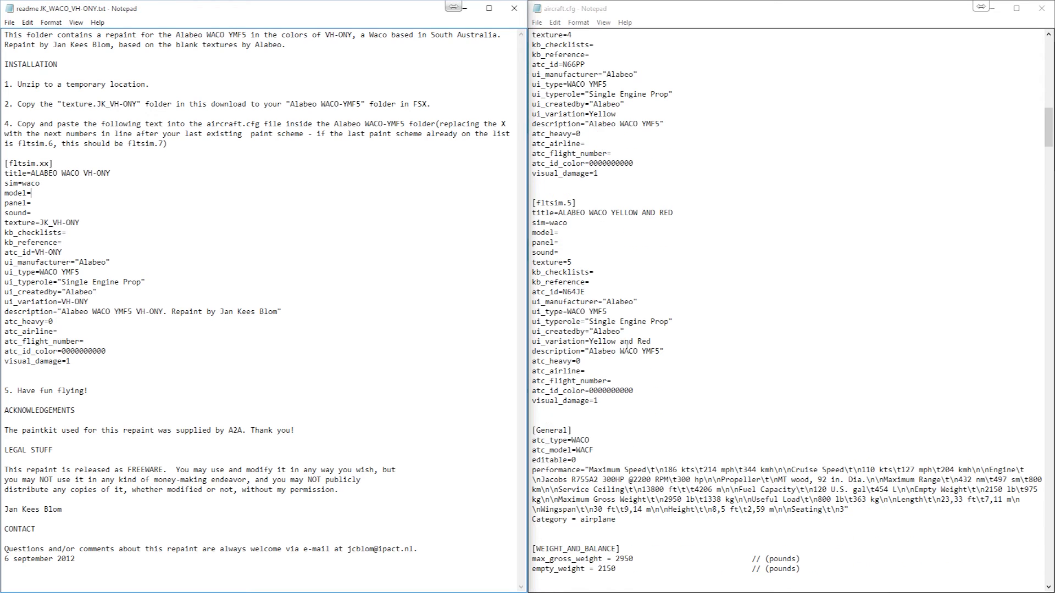
Step: Paste the VH-ONY entry after the [fltsim.5] block and number it [fltsim.6]
{"action": "left_click", "coordinate": [615, 405]}
{"action": "key", "text": "Return"}
{"action": "key", "text": "Return"}
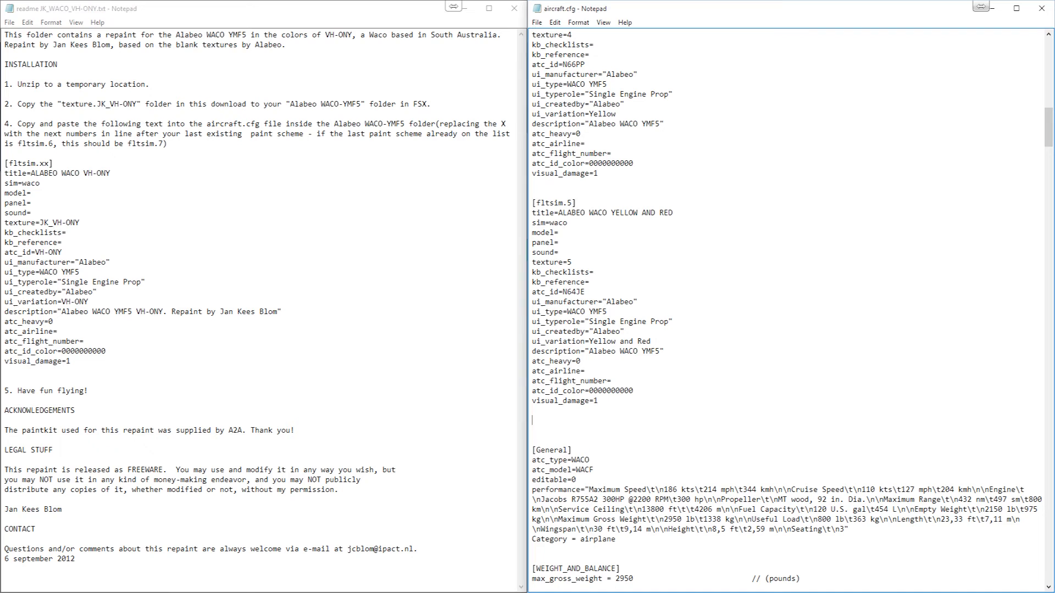
{"action": "right_click", "coordinate": [538, 421]}
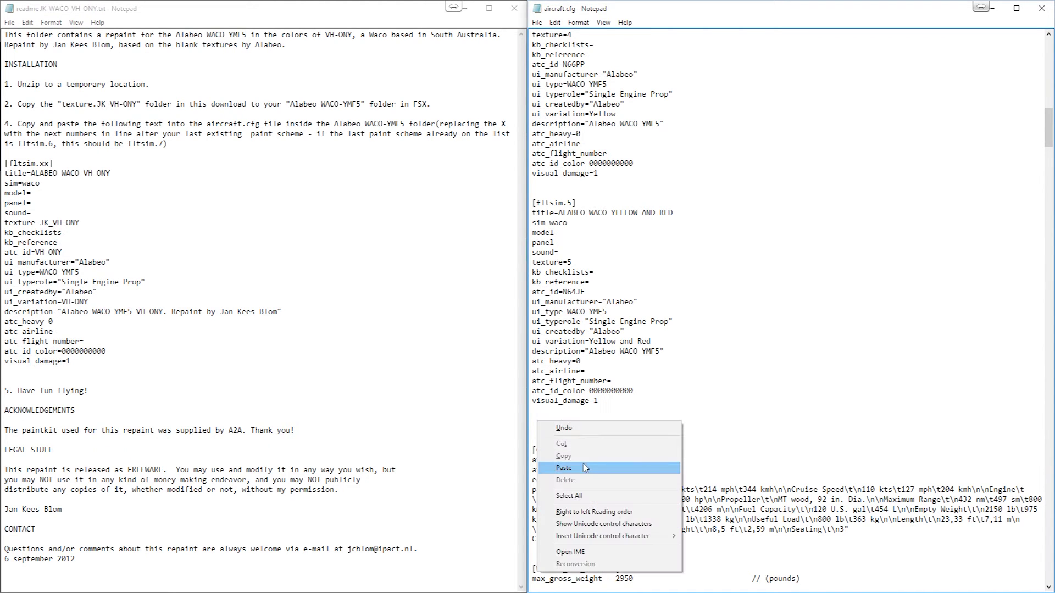
{"action": "left_click", "coordinate": [632, 468]}
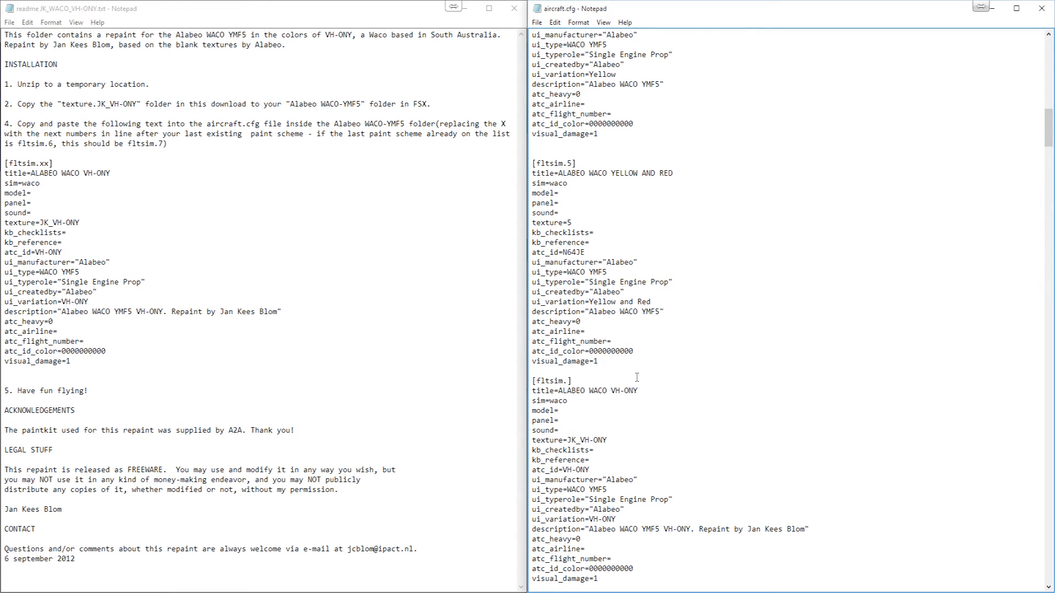
{"action": "type", "text": "6"}
Step: Close the readme window, leaving the edited aircraft.cfg open
{"action": "scroll", "coordinate": [659, 379], "scroll_direction": "down", "scroll_amount": 2}
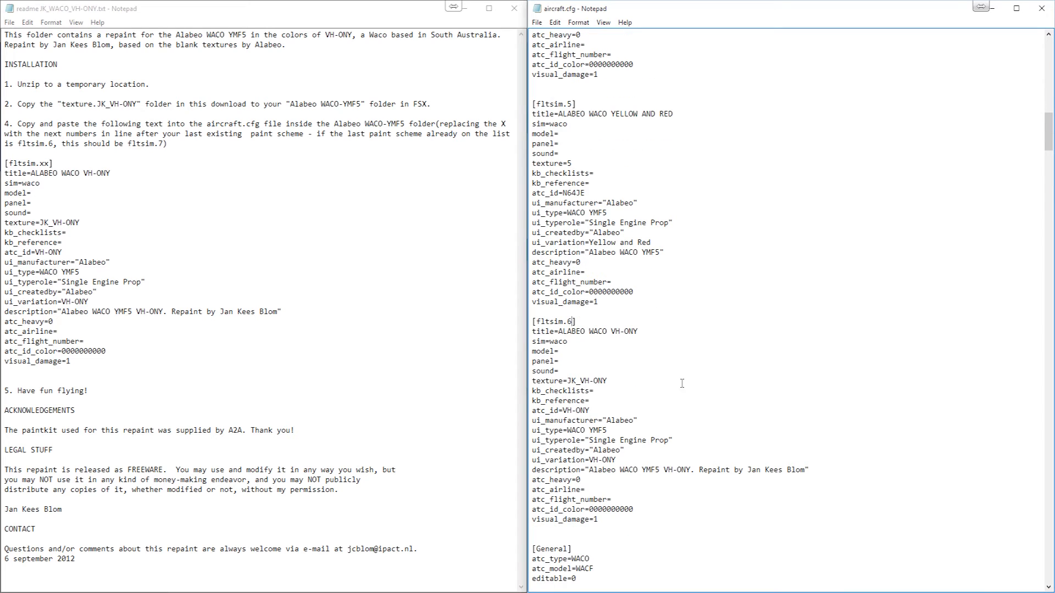
{"action": "left_click", "coordinate": [514, 8]}
{"action": "left_click", "coordinate": [536, 23]}
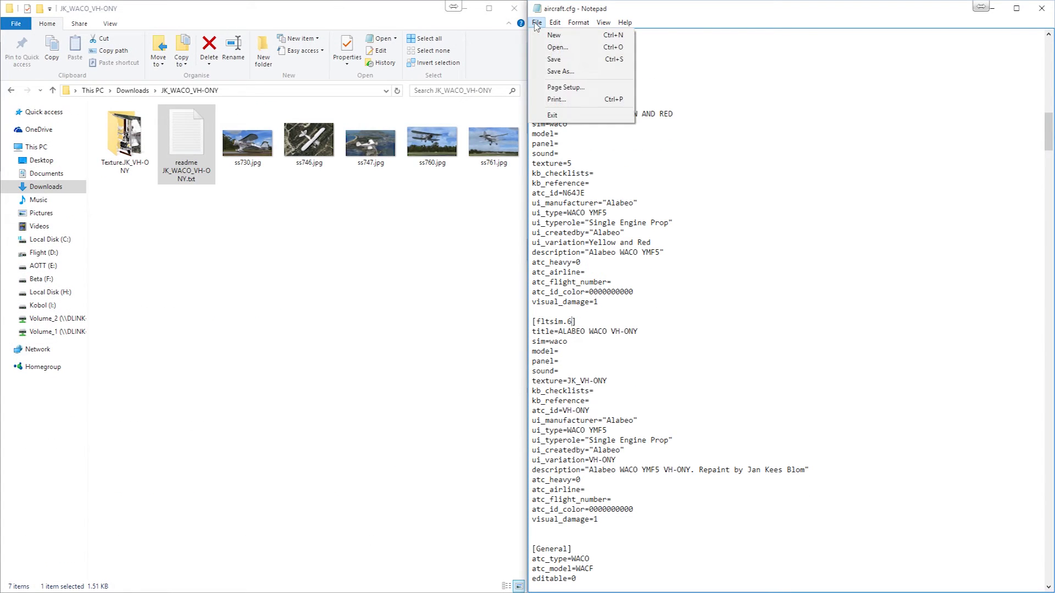
Step: Save aircraft.cfg, close Notepad, and close the VH-ONY download and WACO folder windows
{"action": "left_click", "coordinate": [554, 59]}
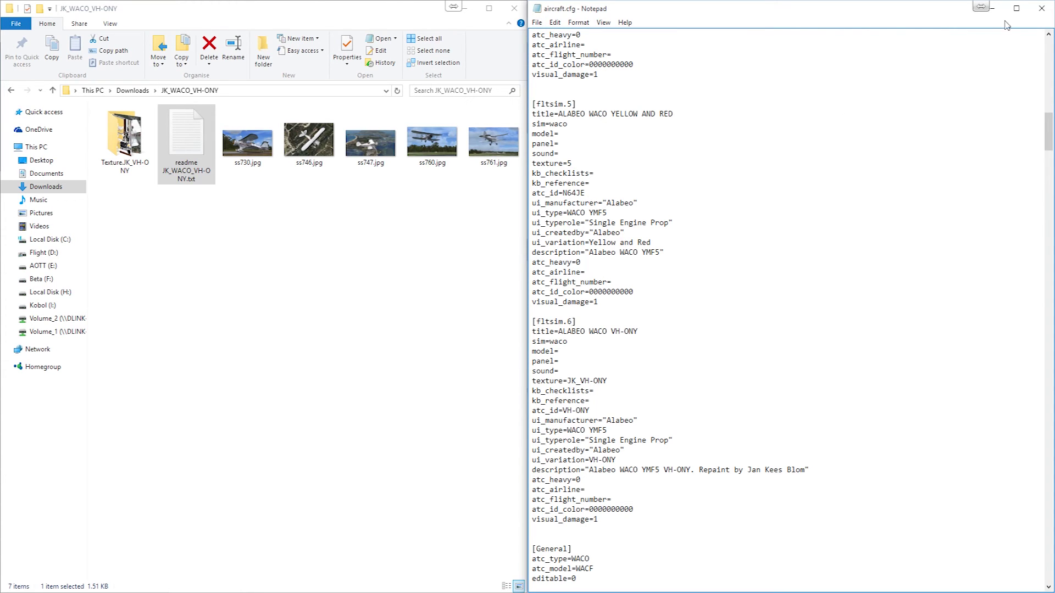
{"action": "left_click", "coordinate": [1041, 8]}
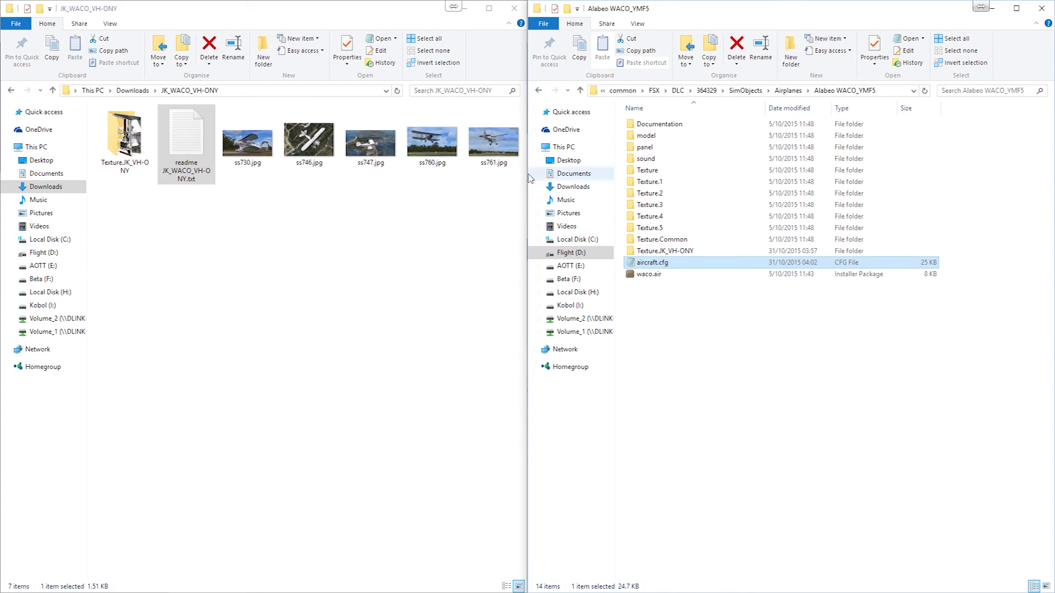
{"action": "left_click", "coordinate": [521, 12]}
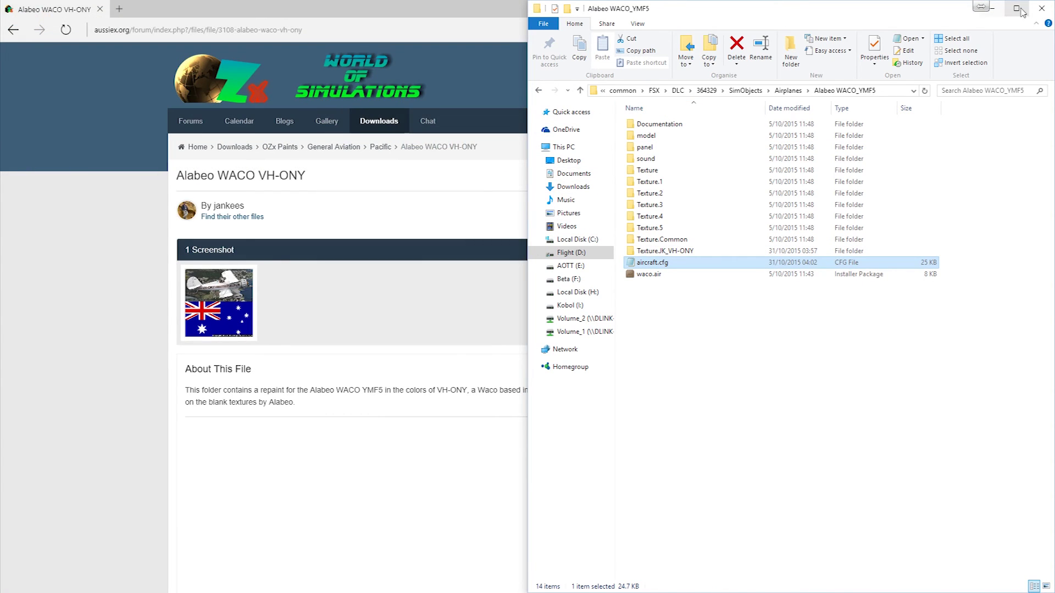
{"action": "left_click", "coordinate": [1040, 9]}
Step: Launch FSX from the desktop and show details for the Alabeo WACO YMF5 VH-ONY livery
{"action": "left_click", "coordinate": [997, 9]}
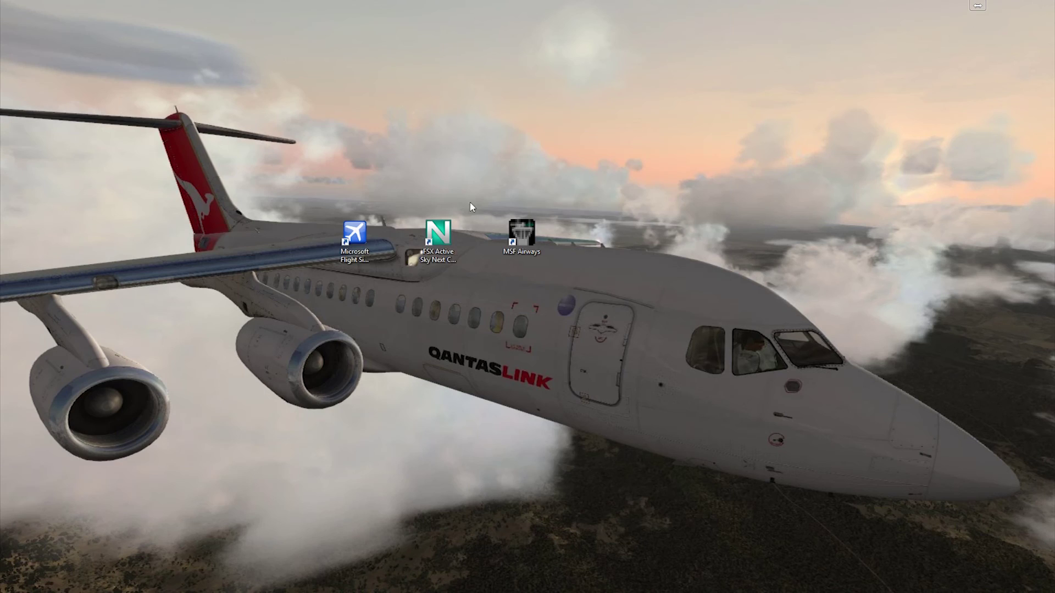
{"action": "double_click", "coordinate": [354, 233]}
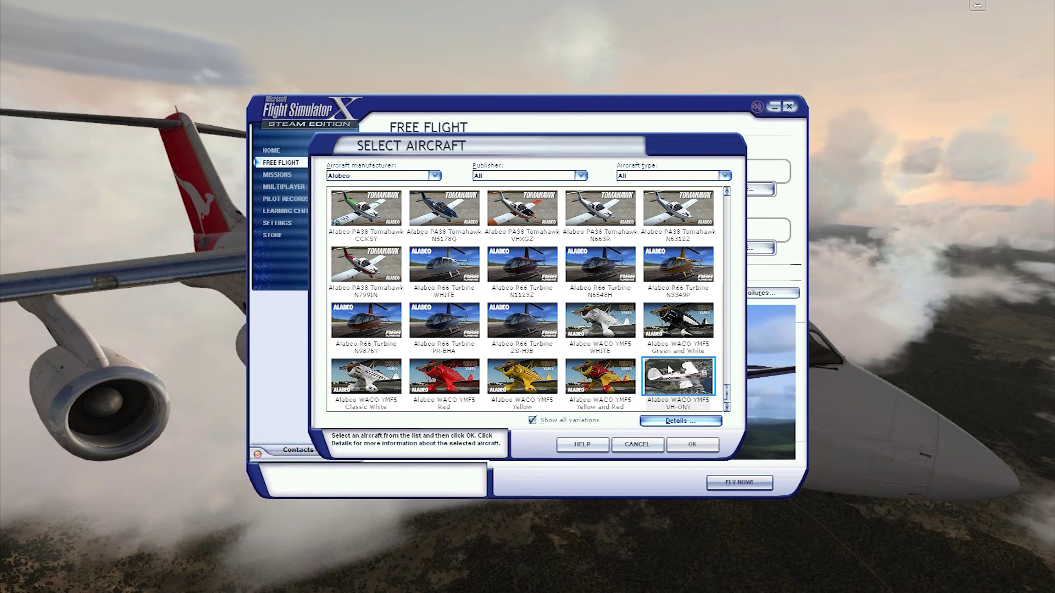
{"action": "left_click", "coordinate": [664, 386]}
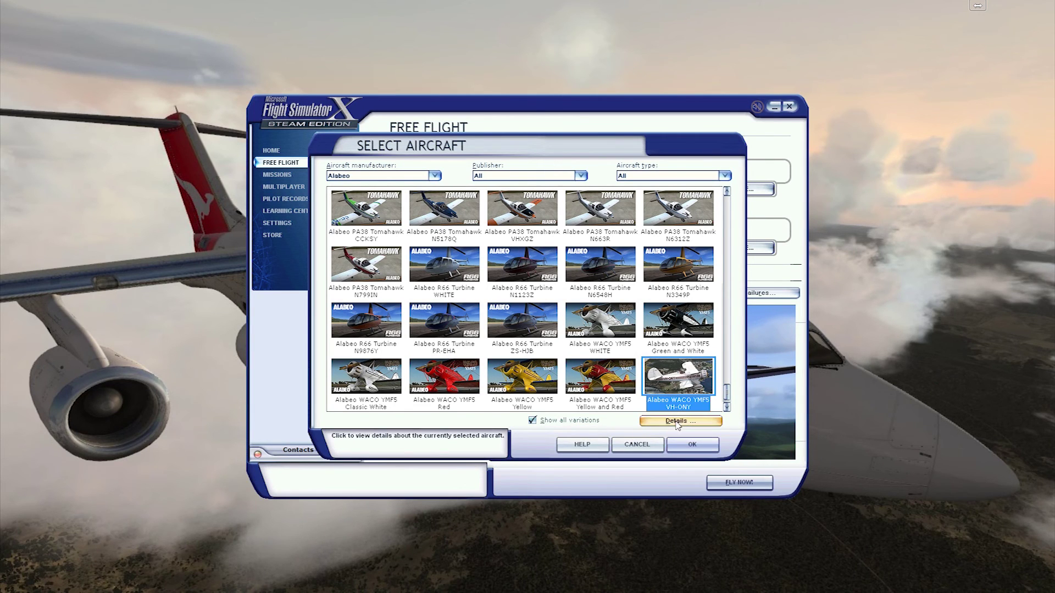
{"action": "left_click", "coordinate": [676, 422]}
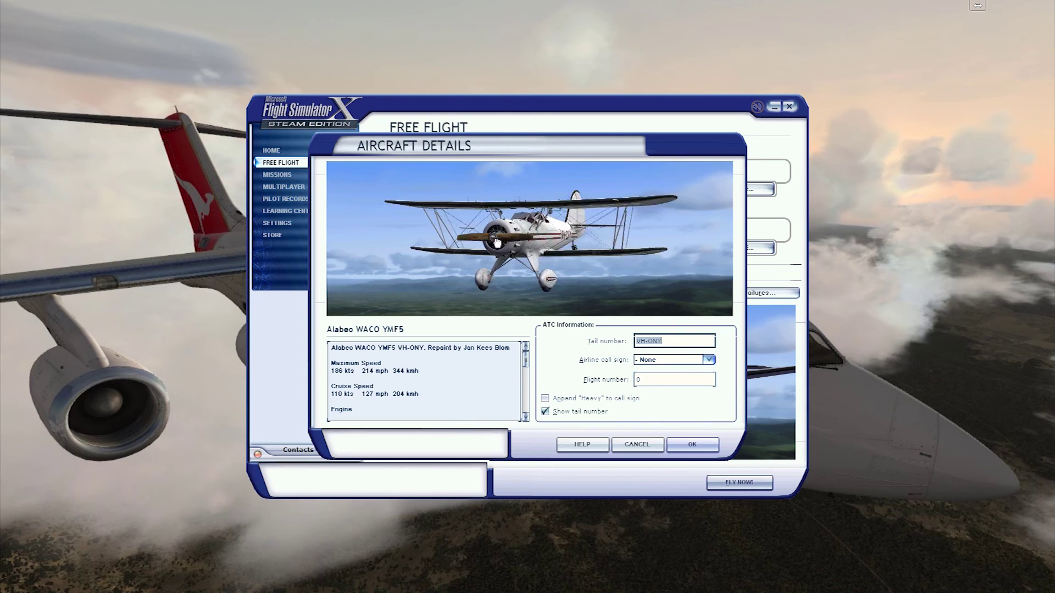